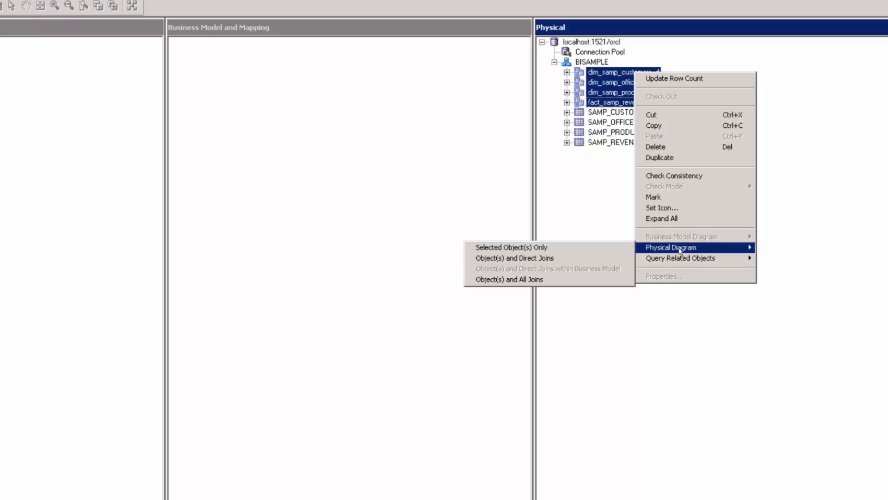
Diagram only the customers, offices, products and revenue fact aliases, then select fact_samp_revenue_f.
click(577, 250)
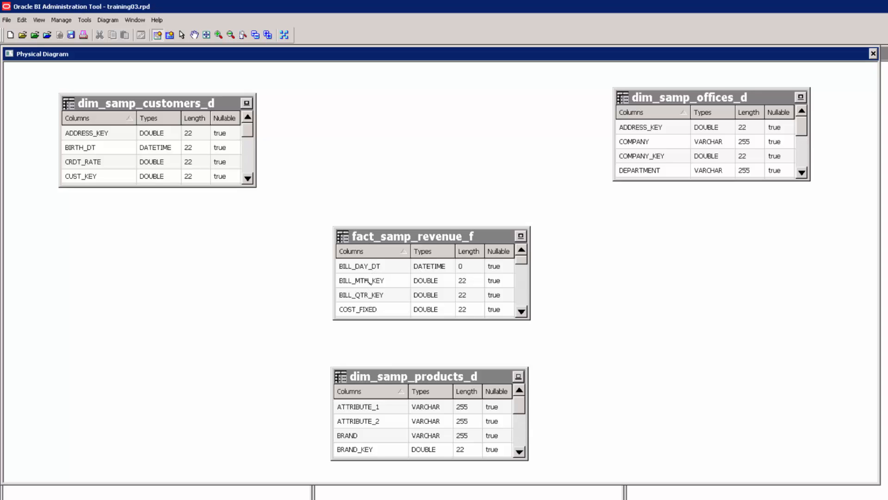
click(522, 314)
click(522, 315)
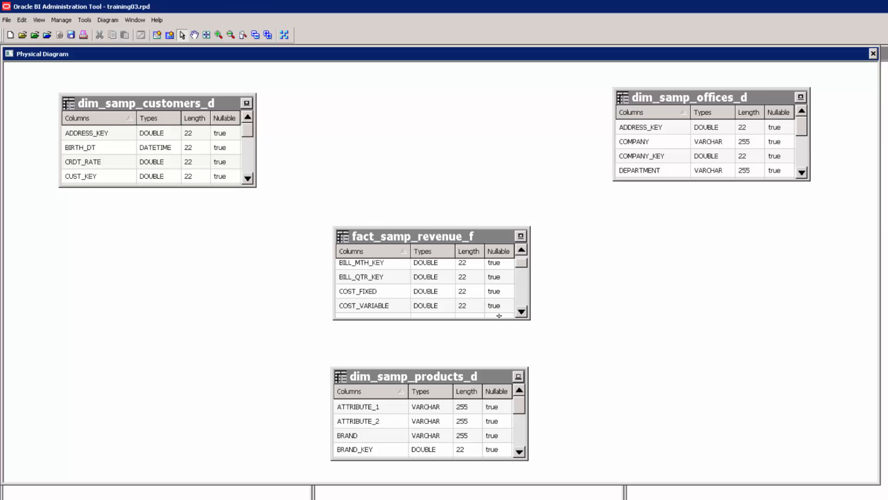
click(519, 315)
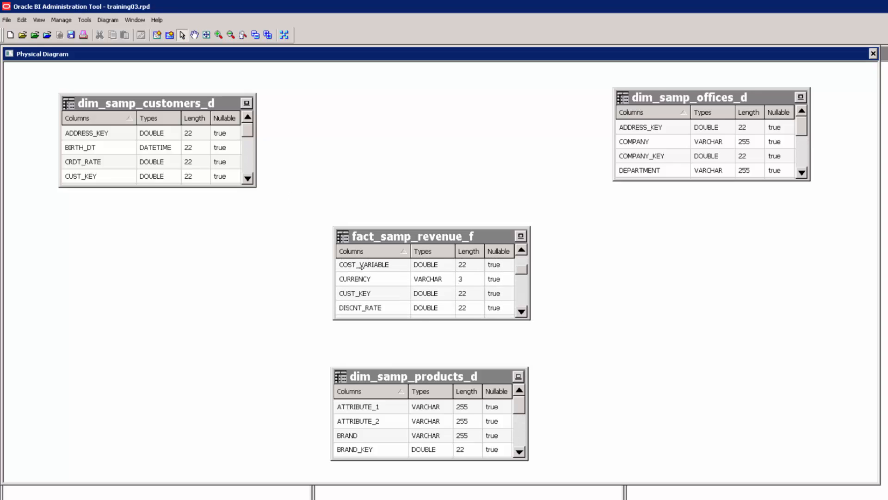
click(358, 294)
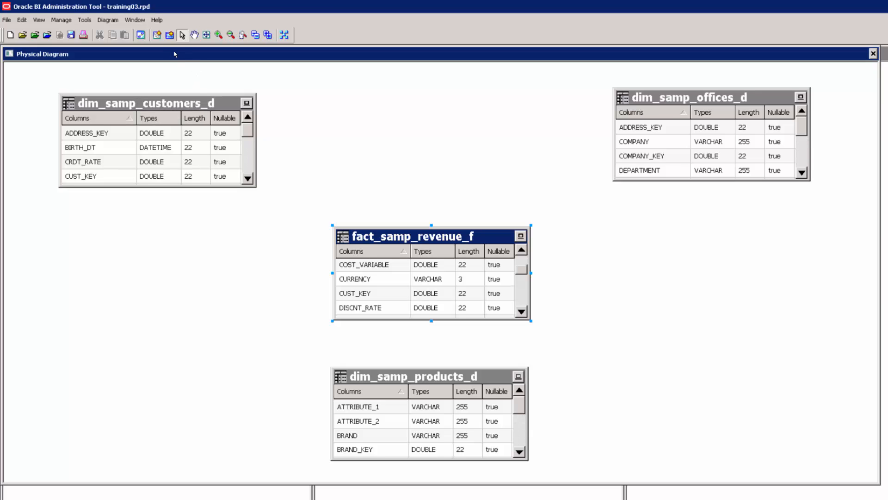
Create a foreign key from fact_samp_revenue_f to dim_samp_customers_d on CUST_KEY.
click(157, 34)
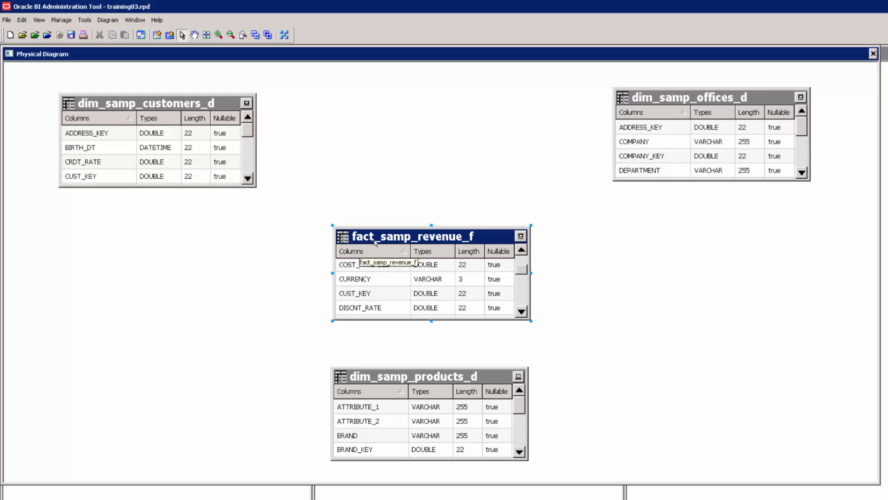
click(160, 39)
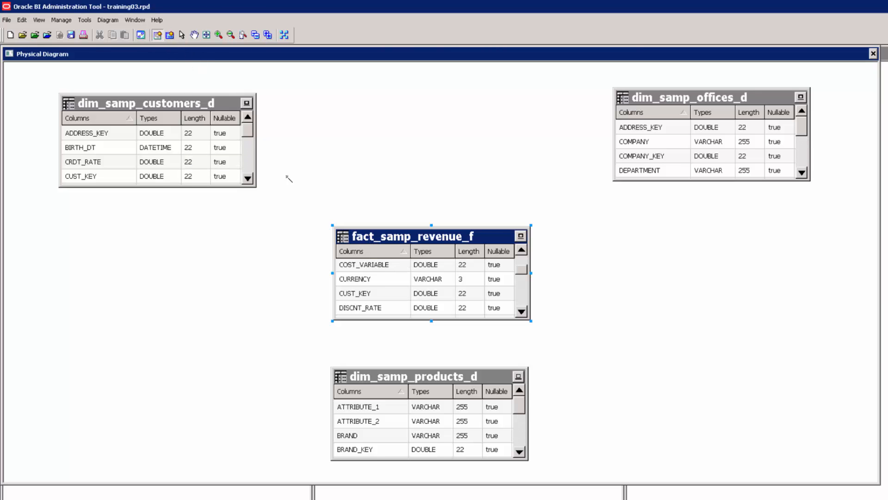
click(368, 241)
click(239, 138)
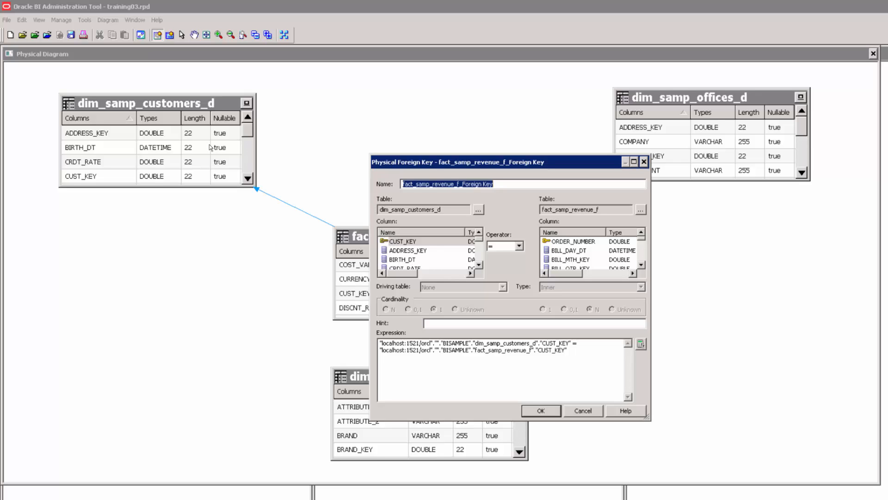
click(399, 241)
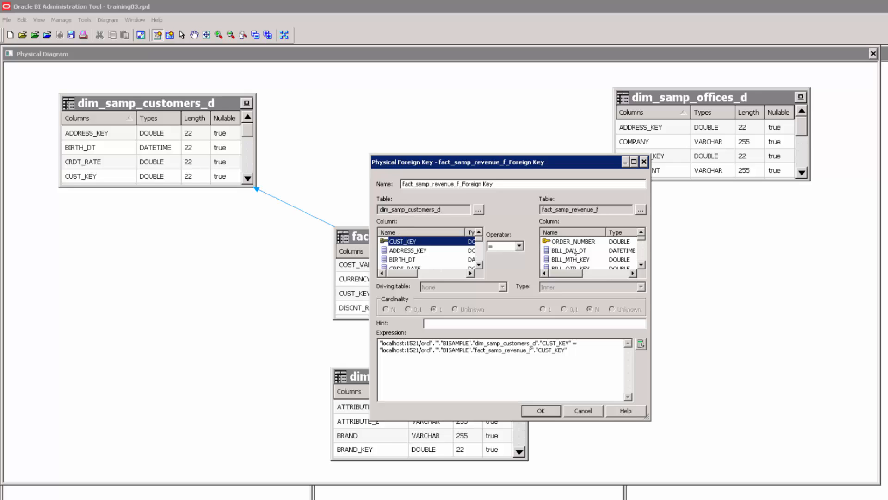
scroll(592, 260, down, 3)
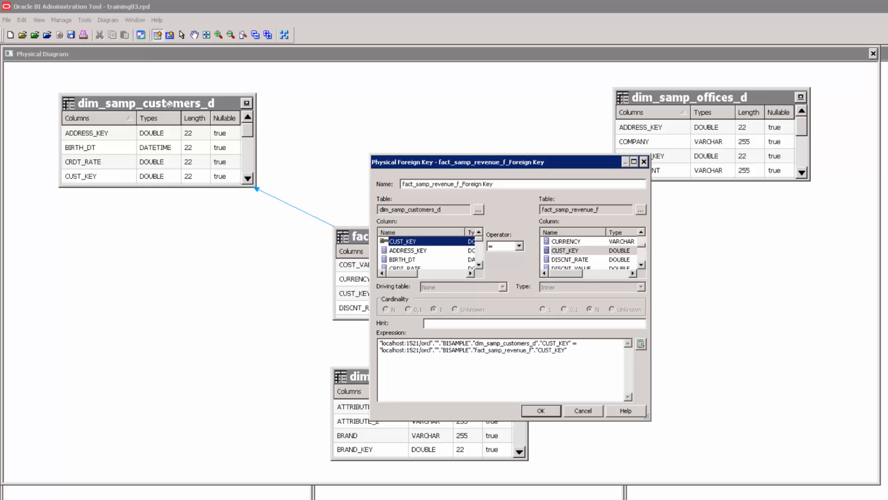
click(542, 412)
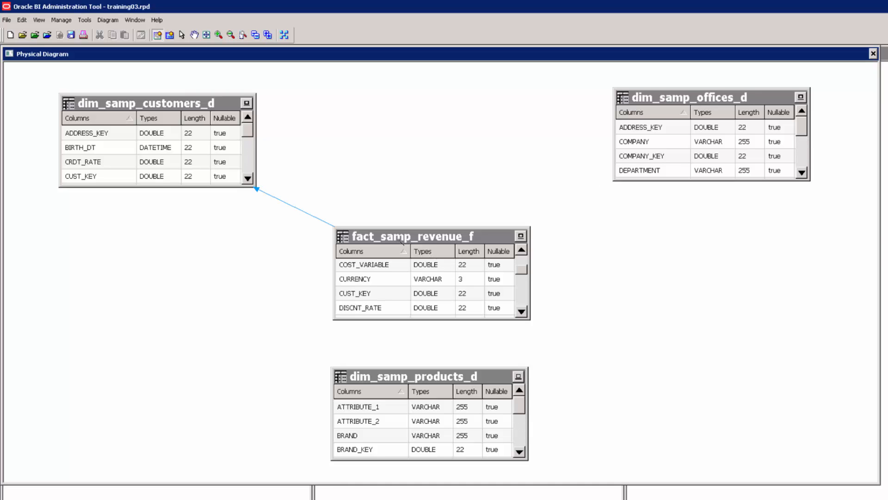
Create a foreign key from fact_samp_revenue_f to dim_samp_offices_d on OFFICE_KEY.
click(495, 239)
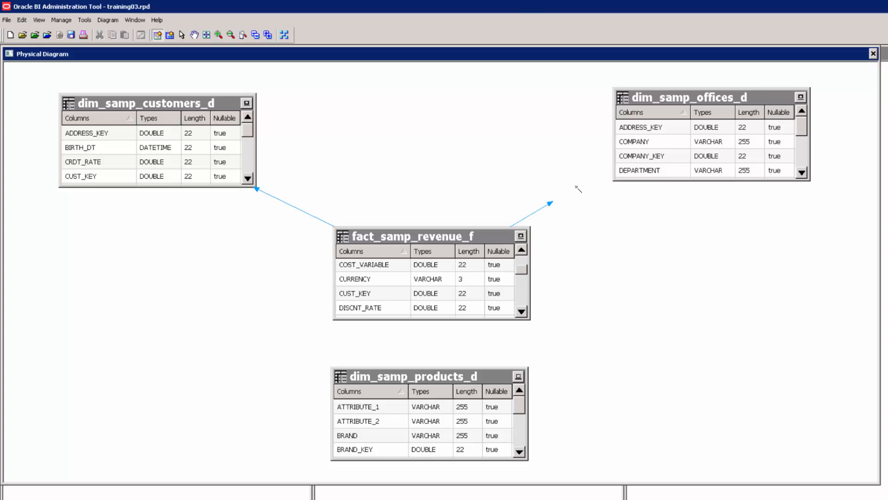
click(620, 149)
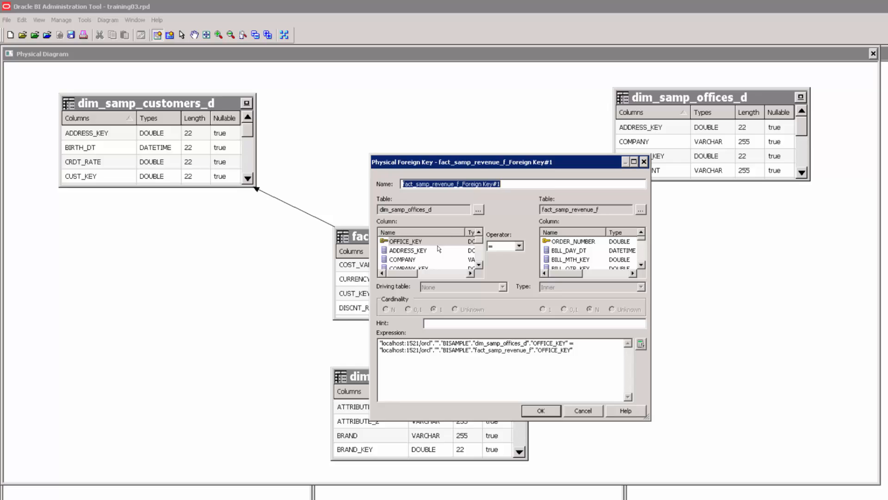
click(409, 241)
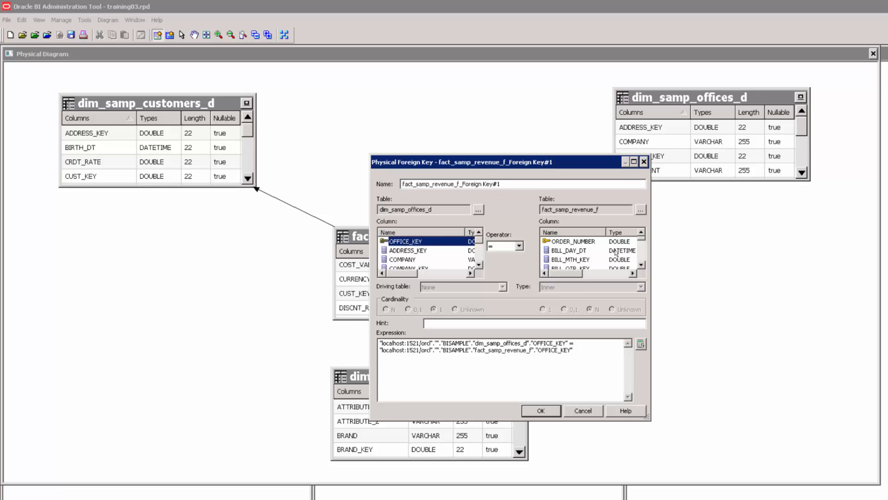
scroll(556, 243, down, 3)
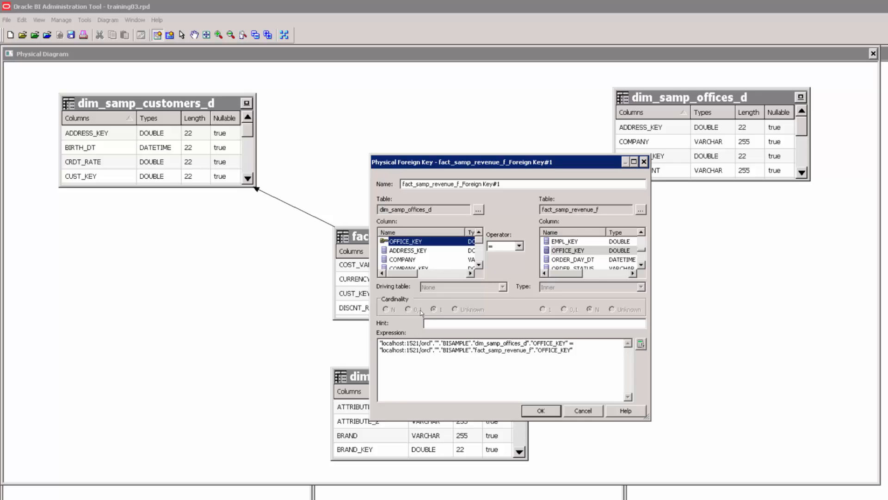
click(538, 410)
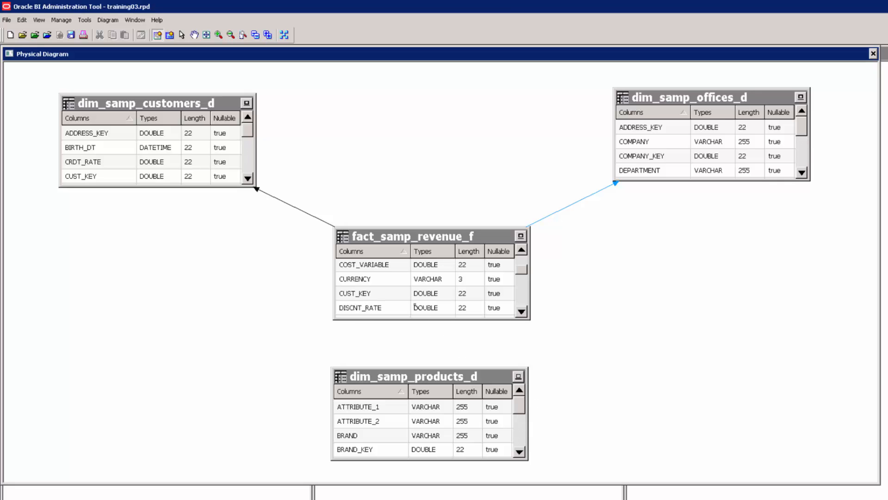
Create a foreign key from fact_samp_revenue_f to dim_samp_products_d, matching PROD_KEY in both tables.
drag(429, 311, 429, 390)
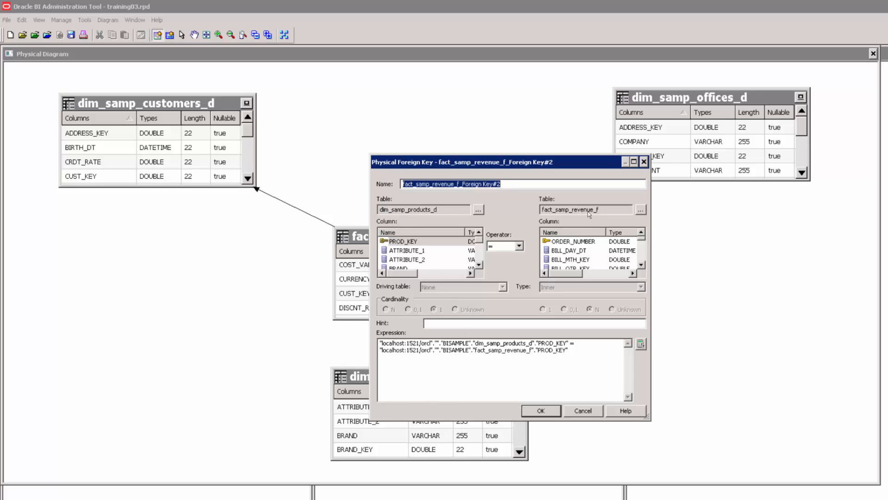
click(413, 242)
click(640, 266)
click(641, 266)
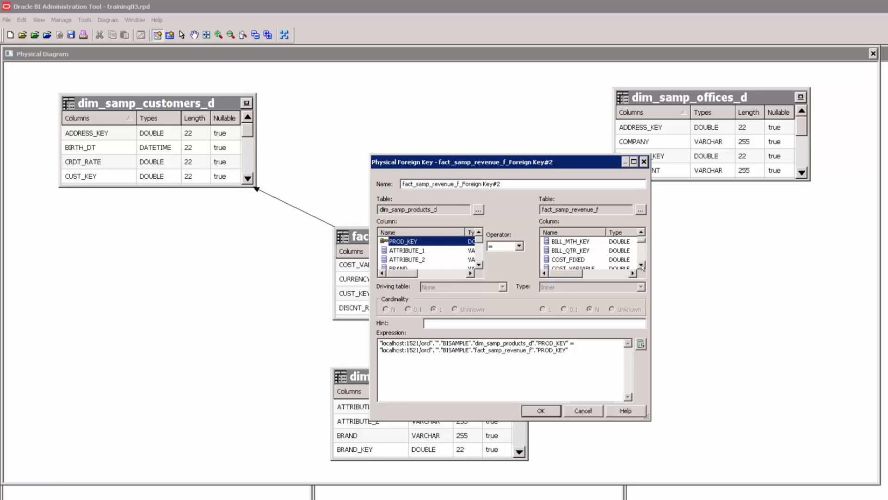
click(641, 267)
click(641, 267)
click(641, 267)
click(641, 266)
click(640, 266)
click(640, 267)
click(640, 266)
click(641, 266)
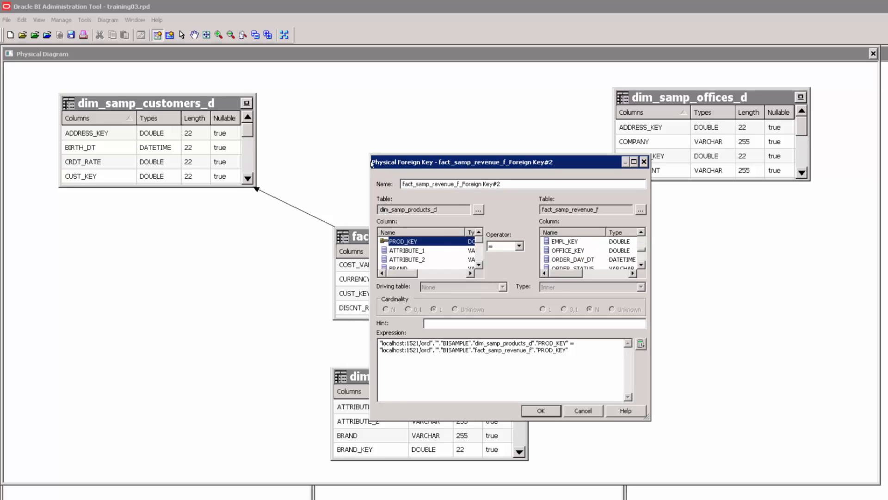
click(640, 266)
click(640, 267)
click(563, 251)
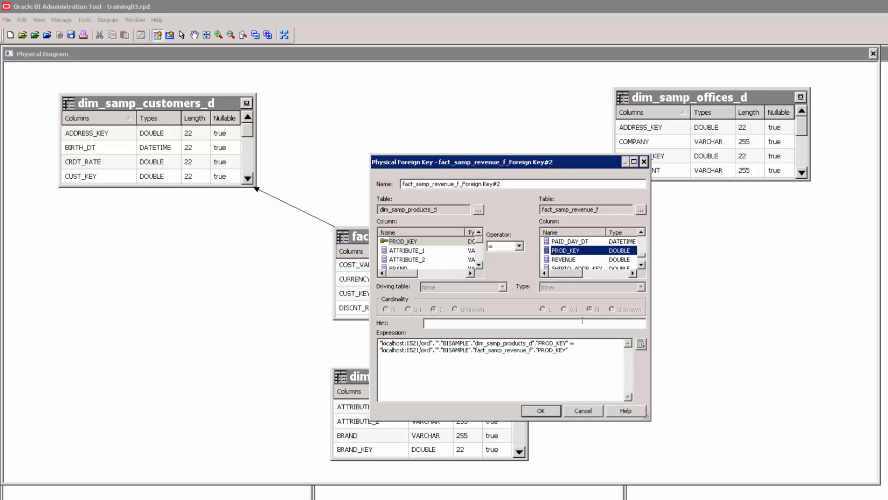
click(542, 410)
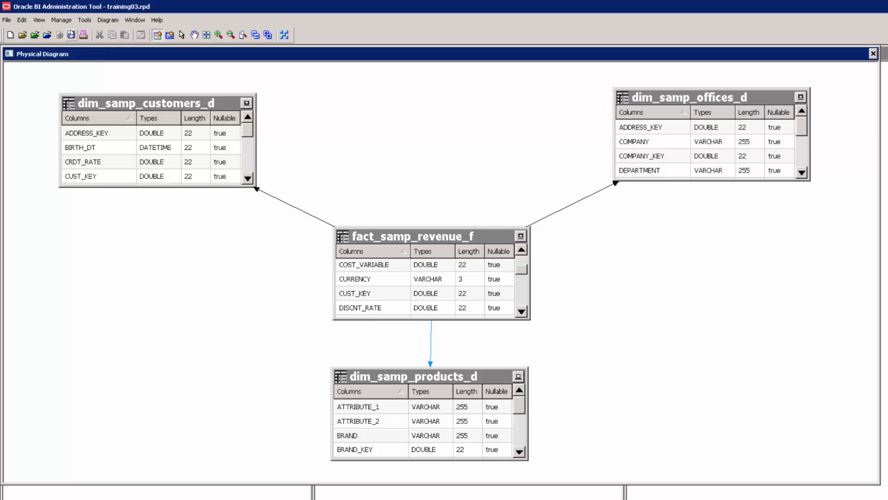
Save the repository and close the Physical Diagram window.
click(70, 35)
click(872, 54)
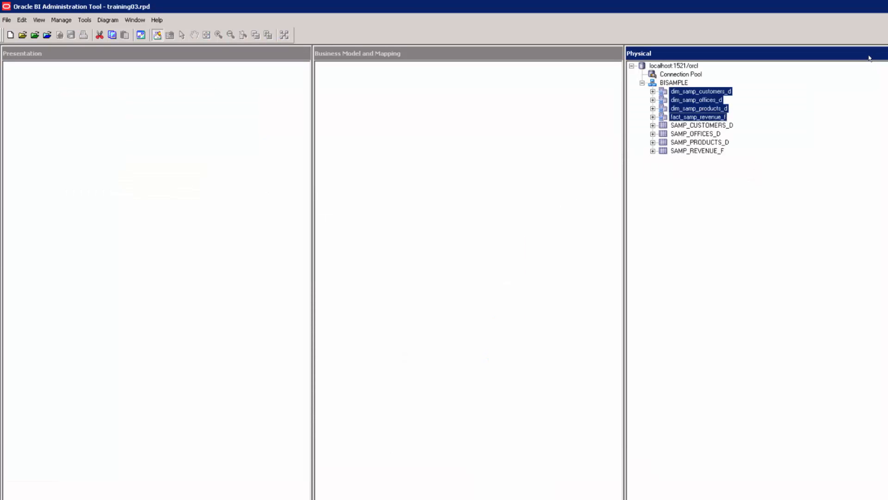
click(468, 212)
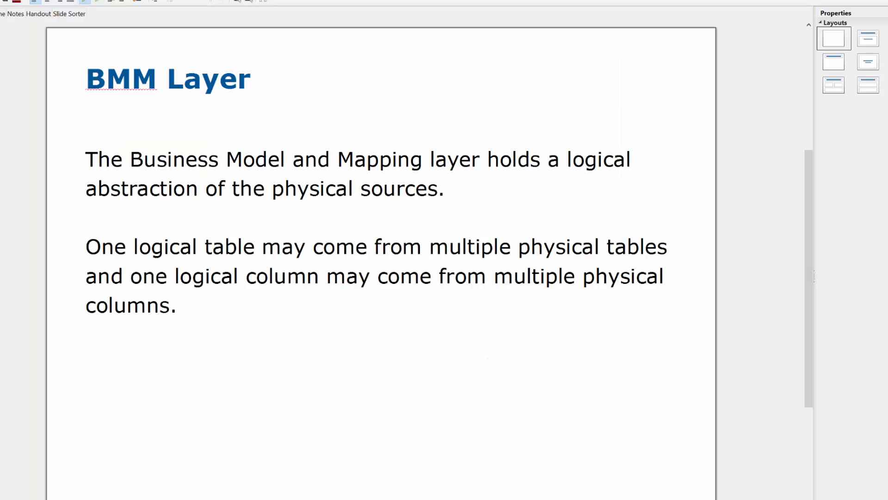
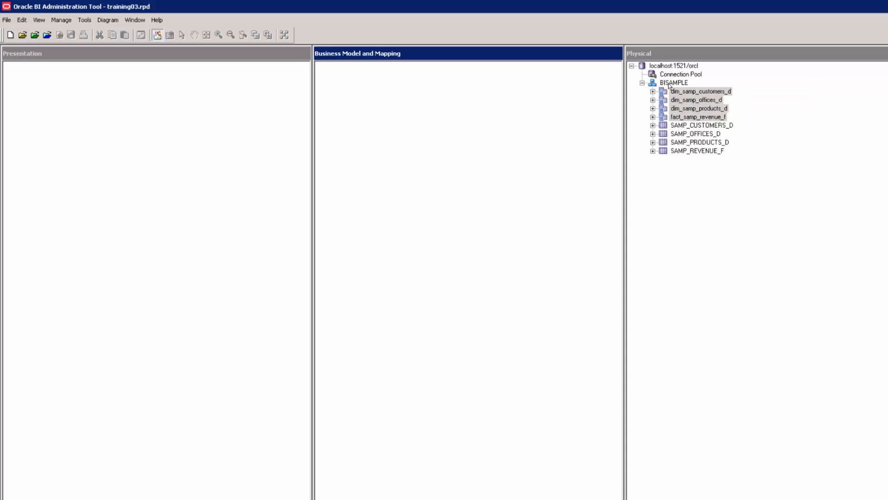
Add a new, empty business model called 'training' to the Business Model and Mapping layer.
click(668, 83)
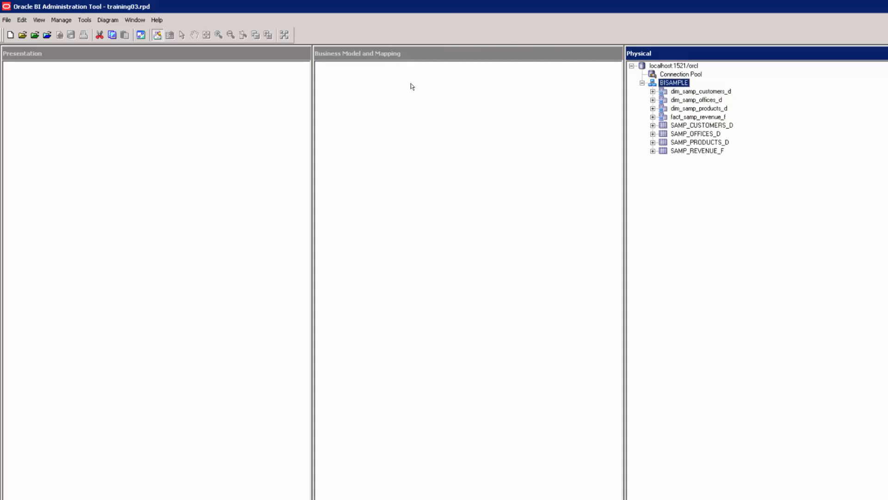
click(389, 85)
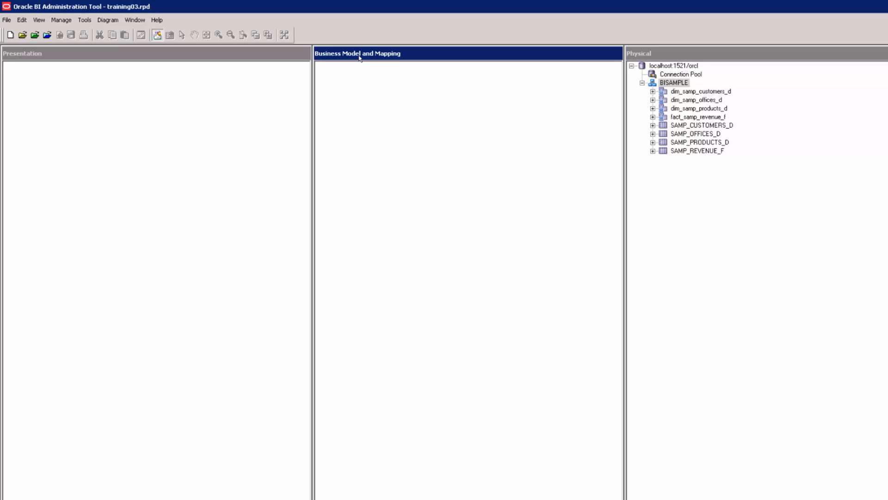
right_click(384, 76)
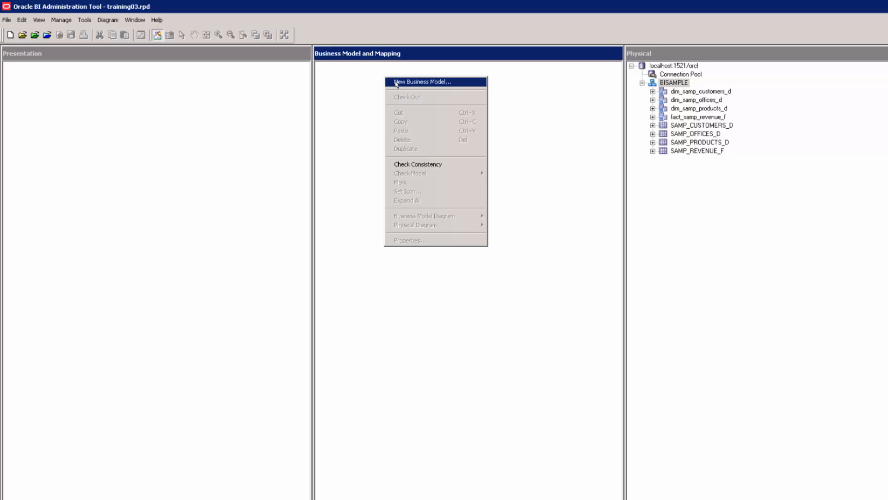
click(398, 82)
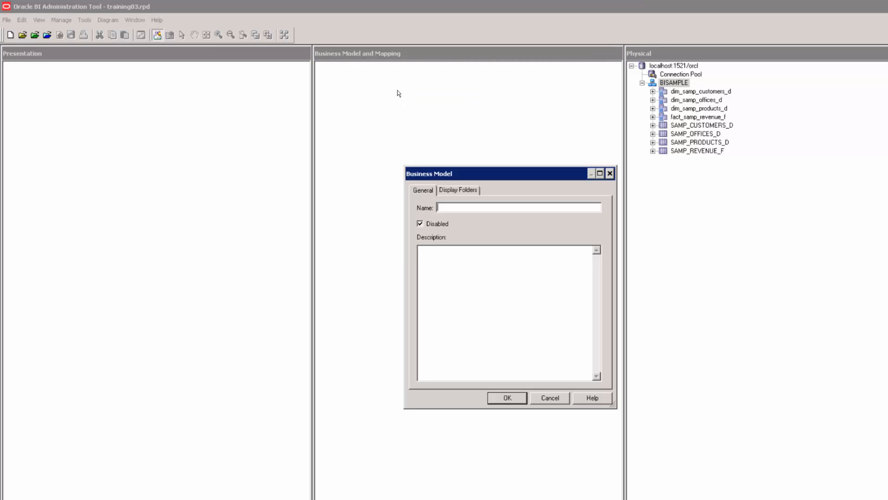
text(training)
key(Return)
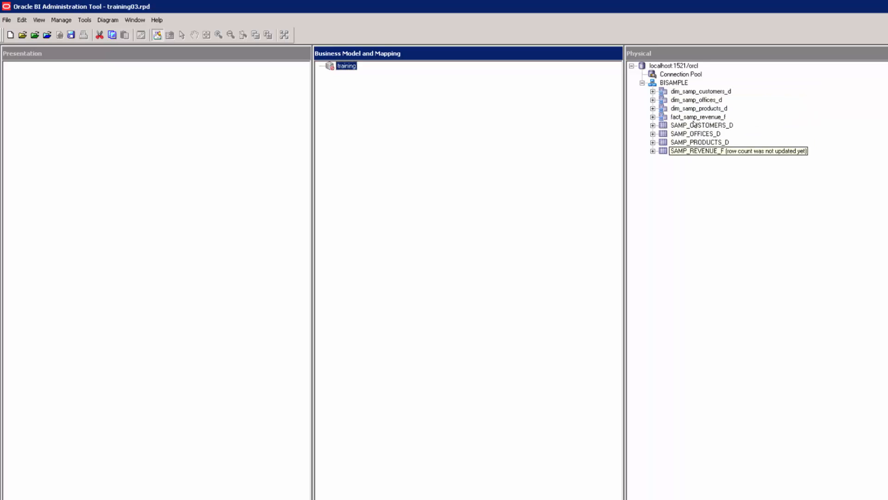
Drag dim_samp_customers_d, dim_samp_products_d and fact_samp_revenue_f from BISAMPLE into the training model.
click(700, 93)
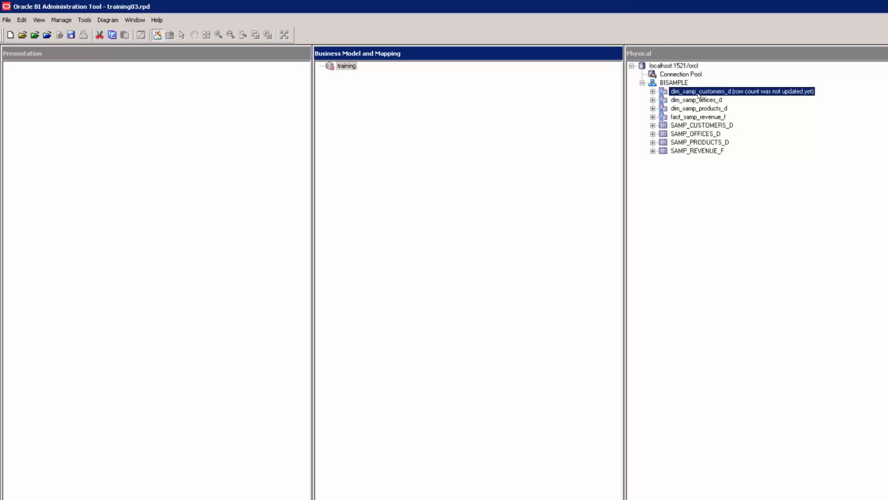
drag(699, 96, 346, 70)
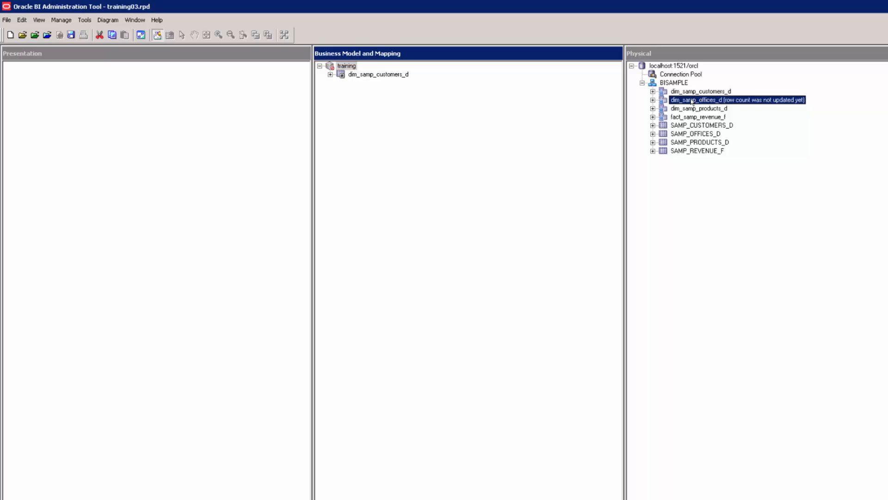
drag(694, 109, 346, 68)
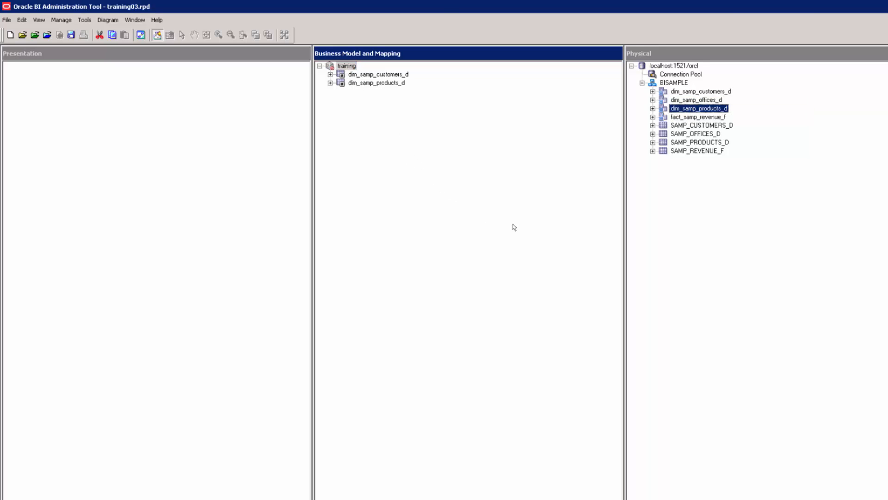
drag(684, 117, 347, 67)
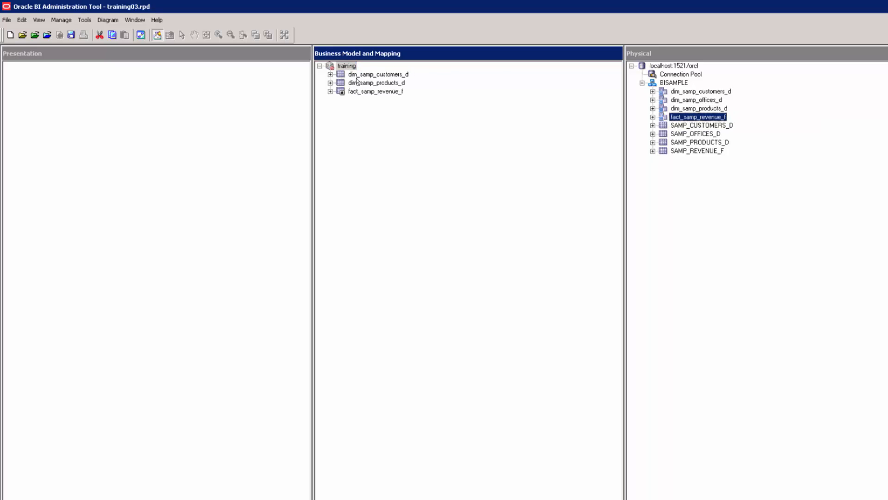
click(356, 76)
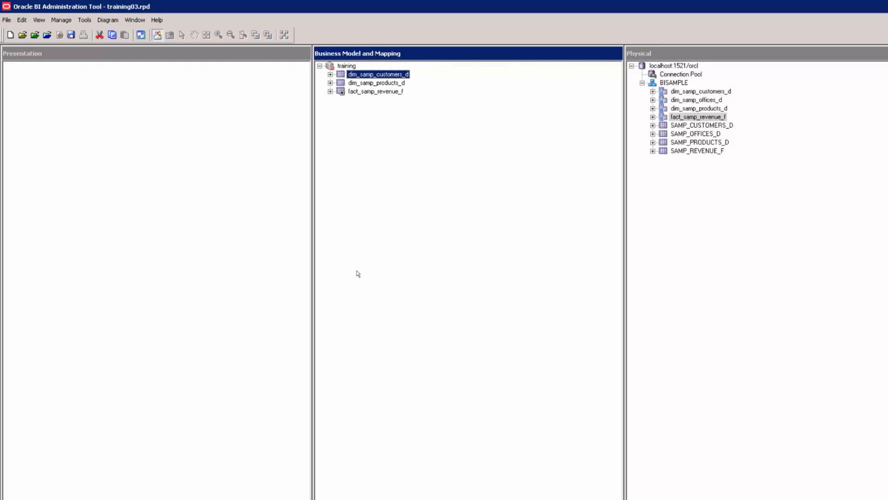
Open the dim_samp_customers_d logical table source under its Sources folder to view its properties.
click(330, 74)
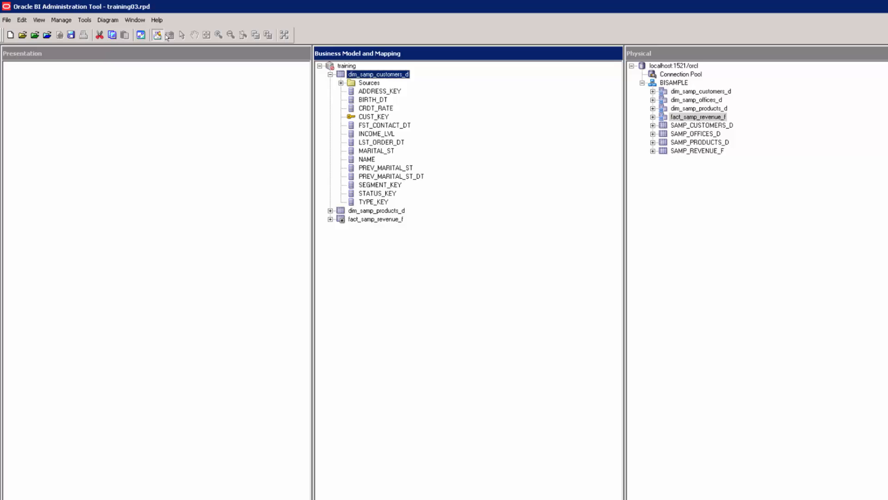
click(363, 84)
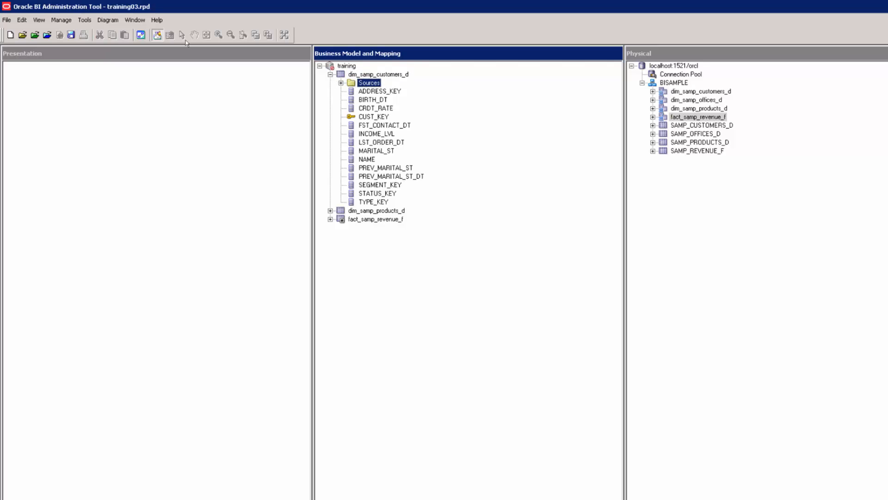
click(369, 75)
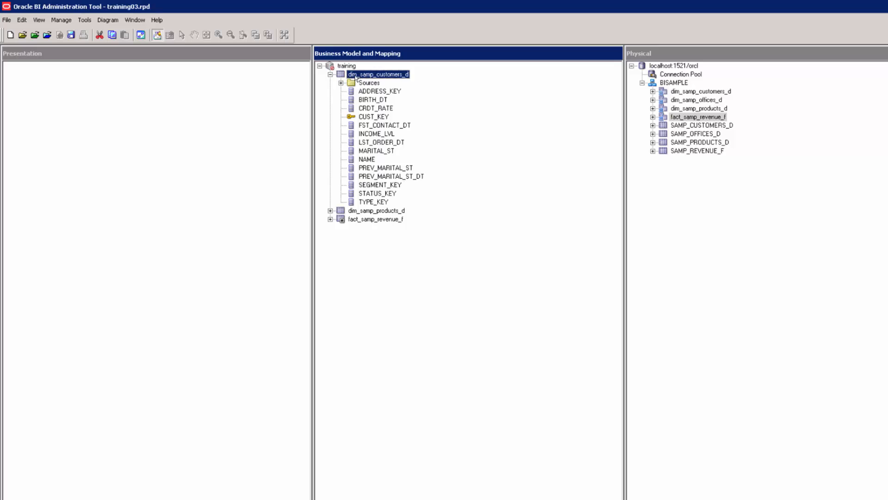
click(366, 83)
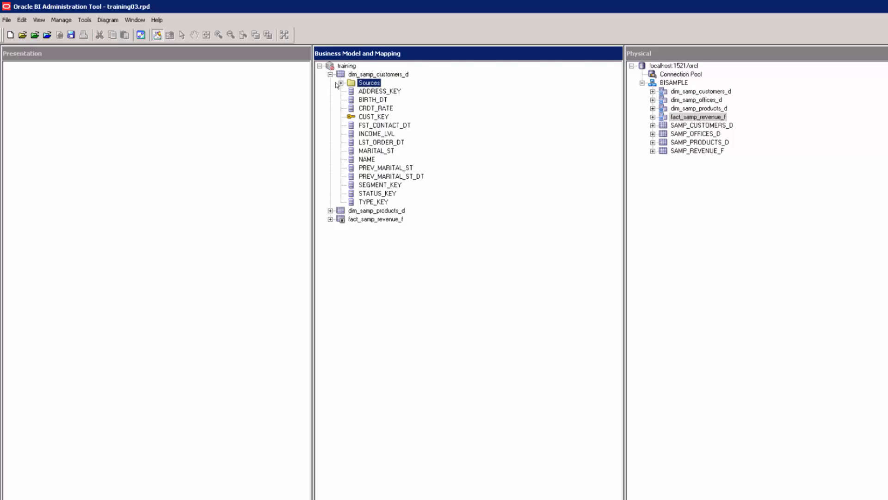
click(341, 83)
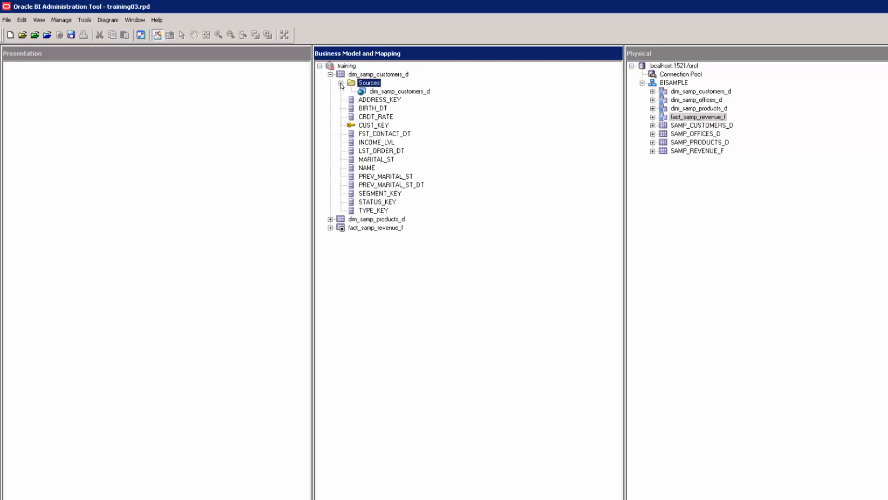
click(379, 92)
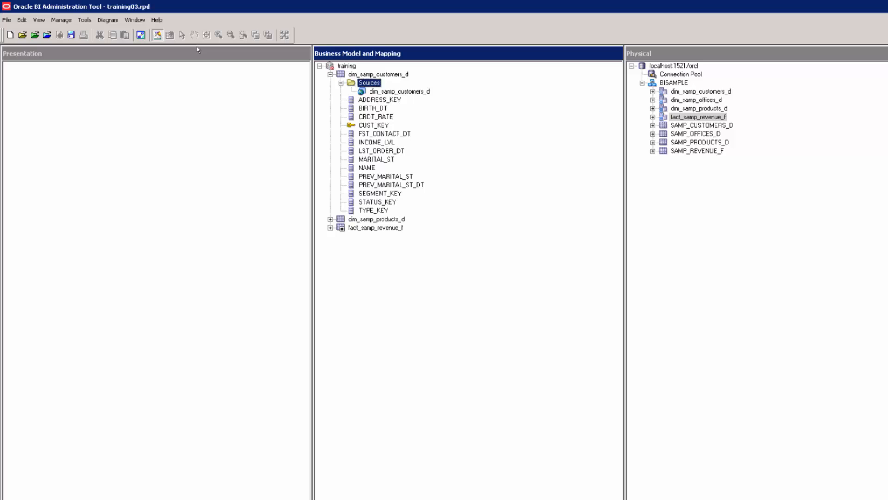
click(372, 75)
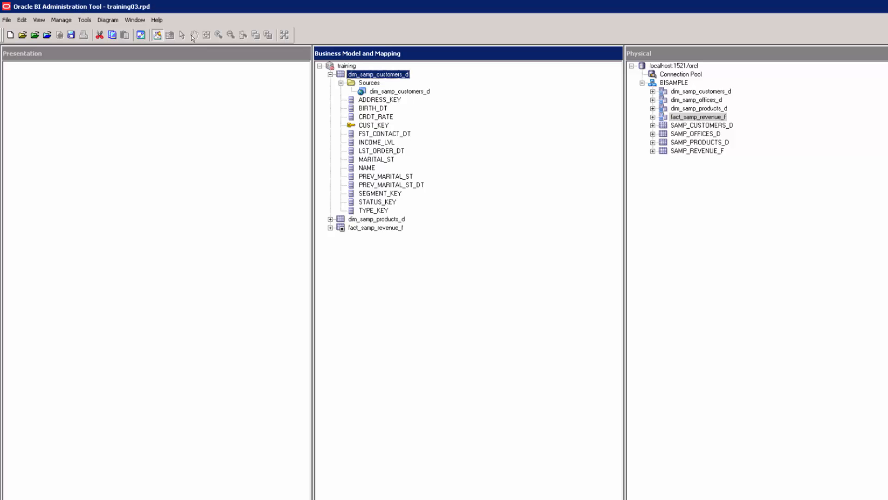
click(375, 93)
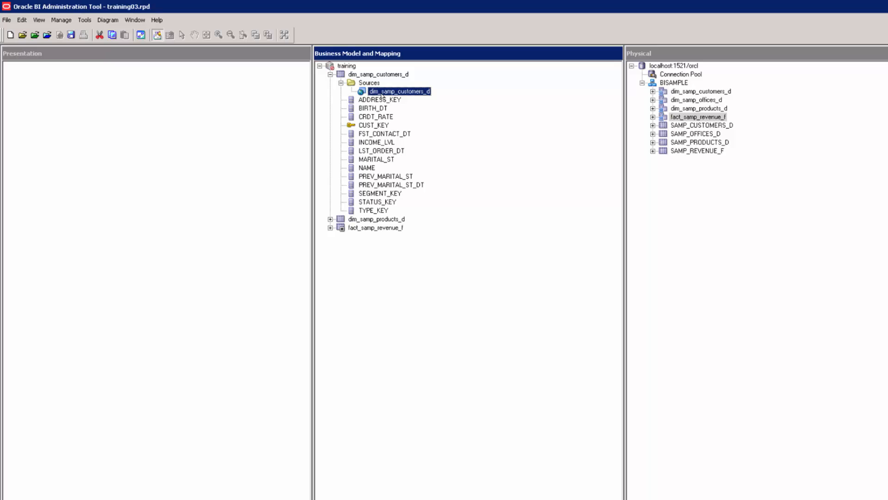
double_click(382, 96)
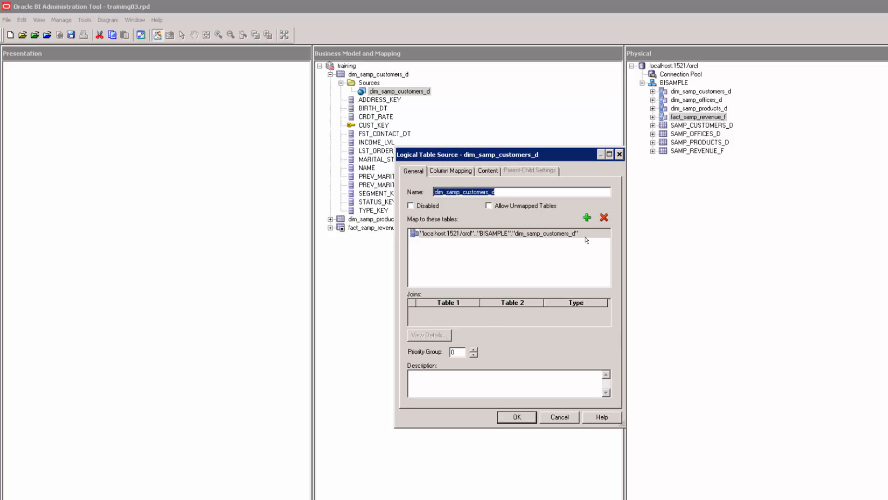
Check that each customers column maps to its same-named physical column, then close the dialog.
click(450, 171)
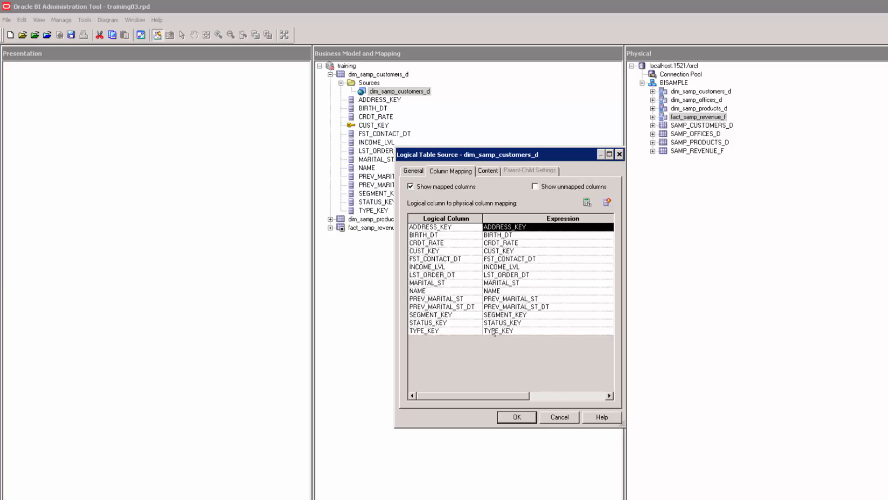
click(509, 415)
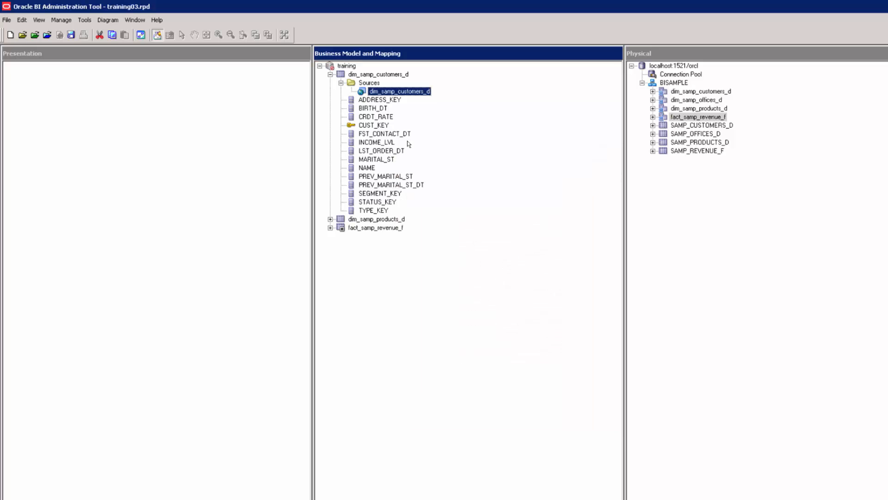
click(373, 126)
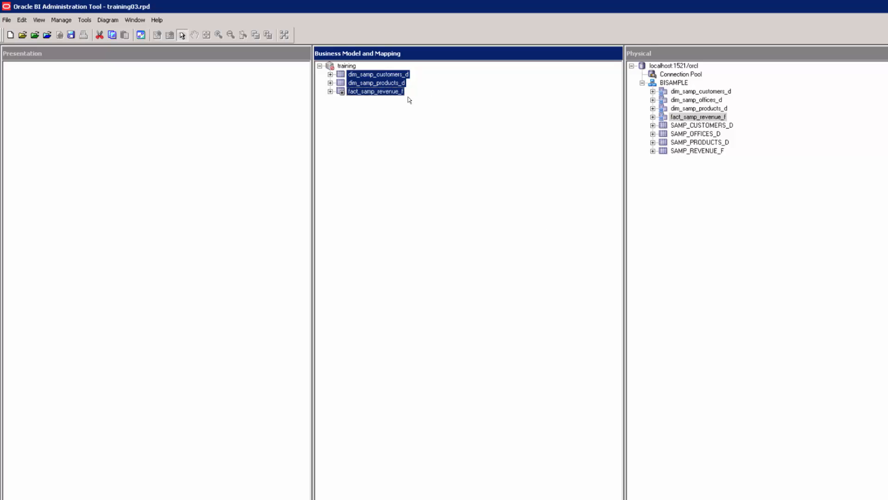
click(389, 109)
click(383, 77)
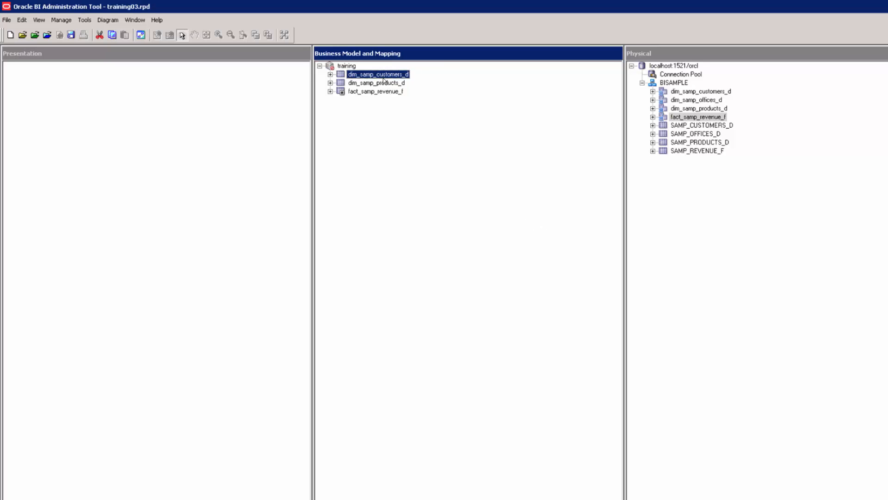
key(shift+Down)
key(shift+Down)
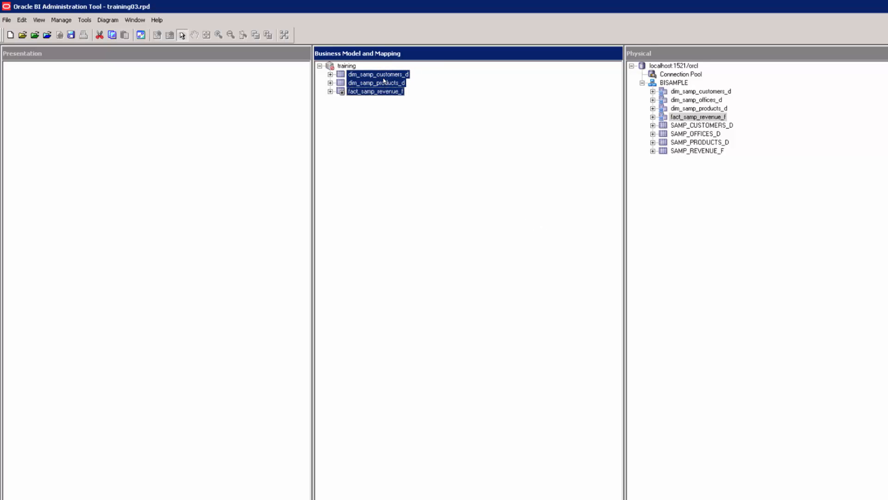
right_click(379, 82)
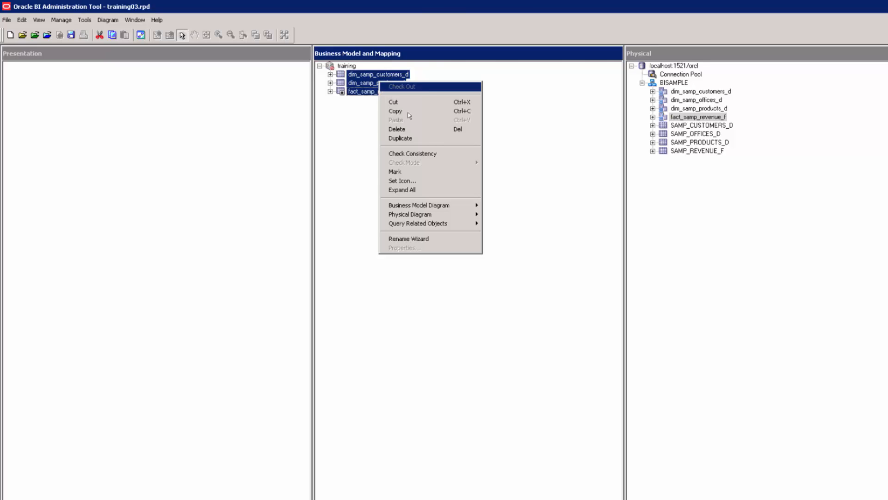
mouse_move(411, 215)
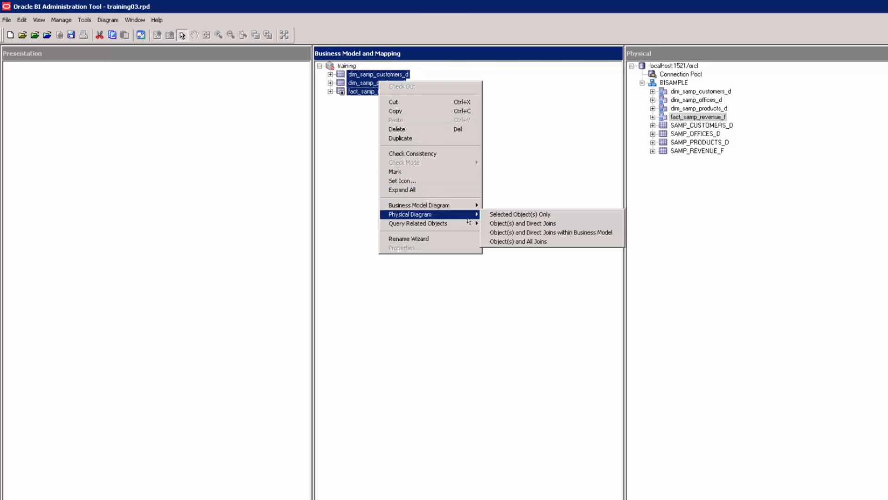
click(502, 216)
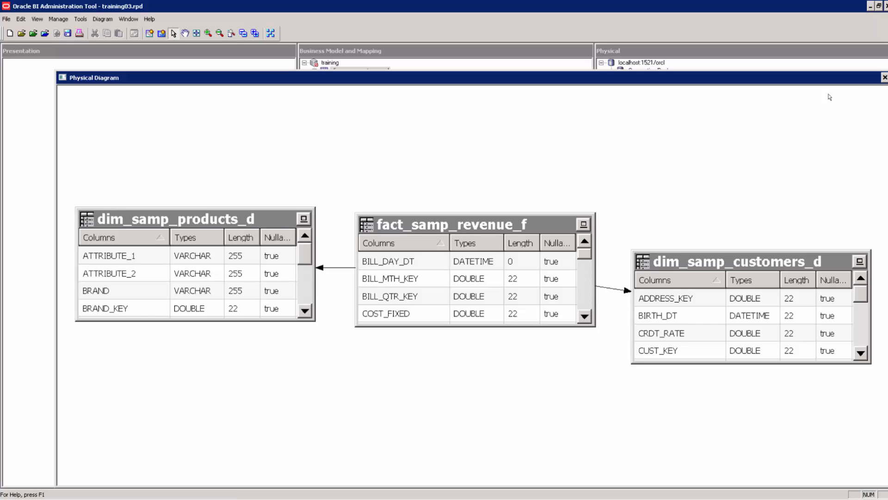
click(885, 78)
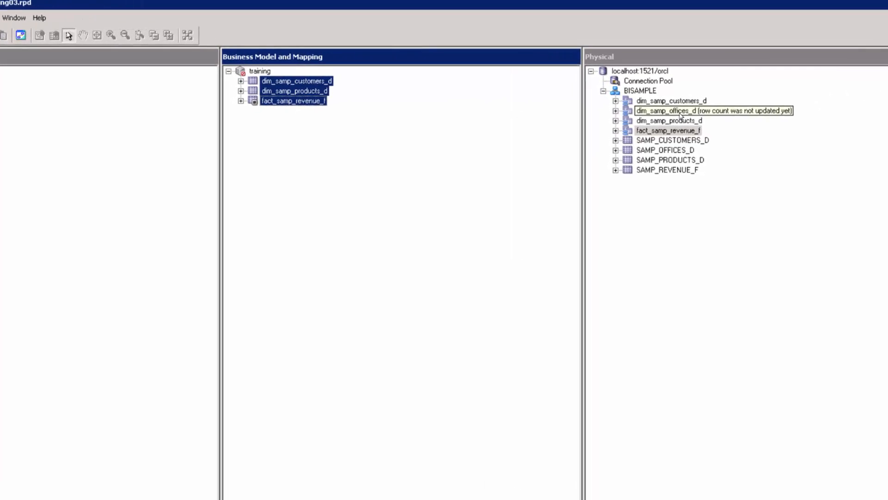
drag(681, 116, 238, 78)
click(245, 95)
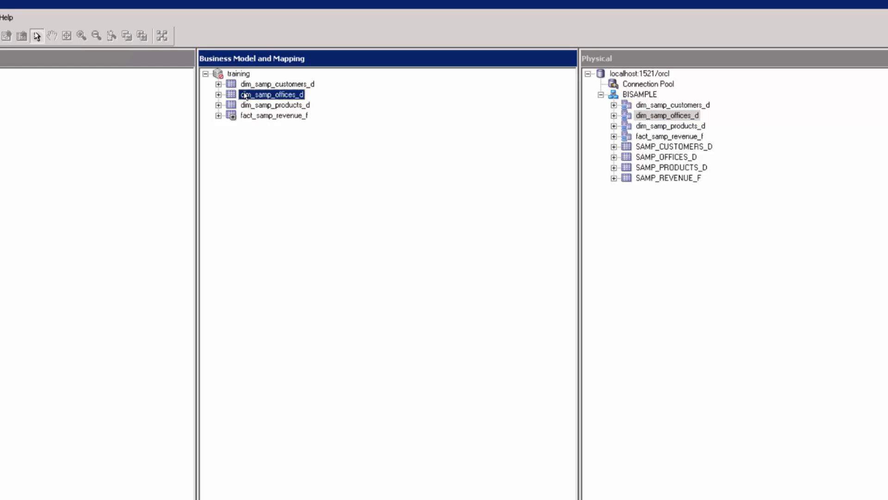
click(247, 85)
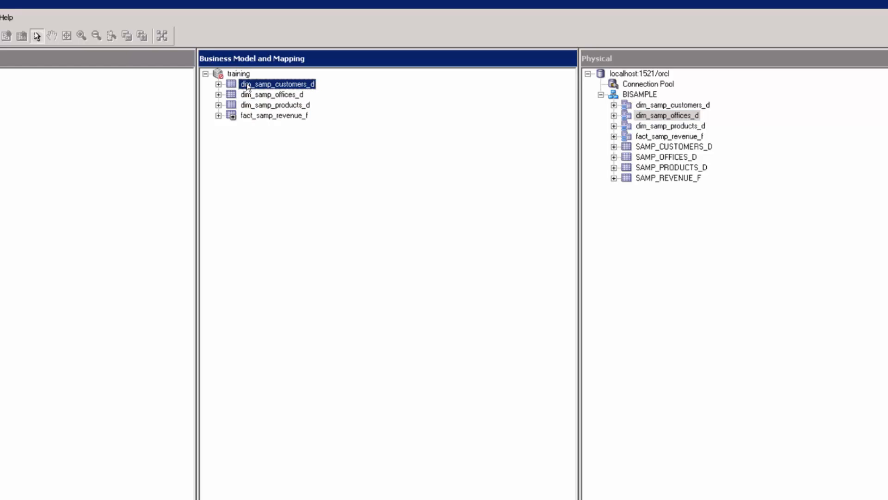
key(shift+Down)
key(shift+Down)
key(shift+Down)
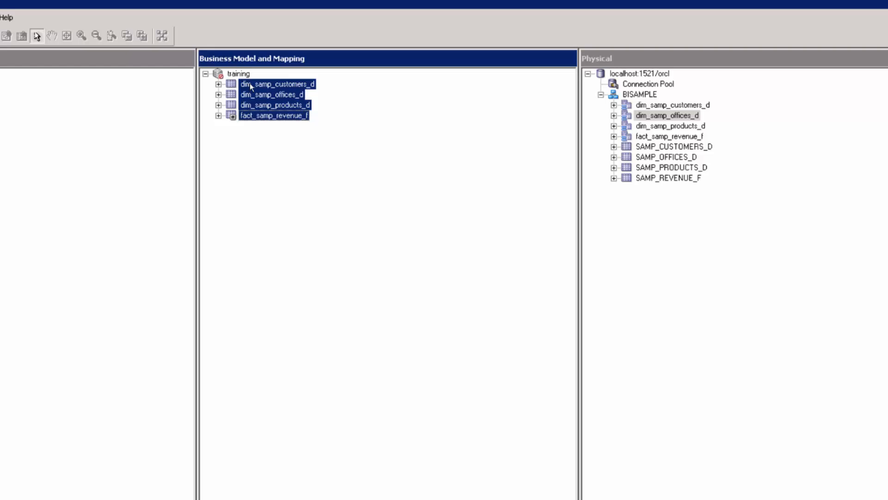
right_click(261, 82)
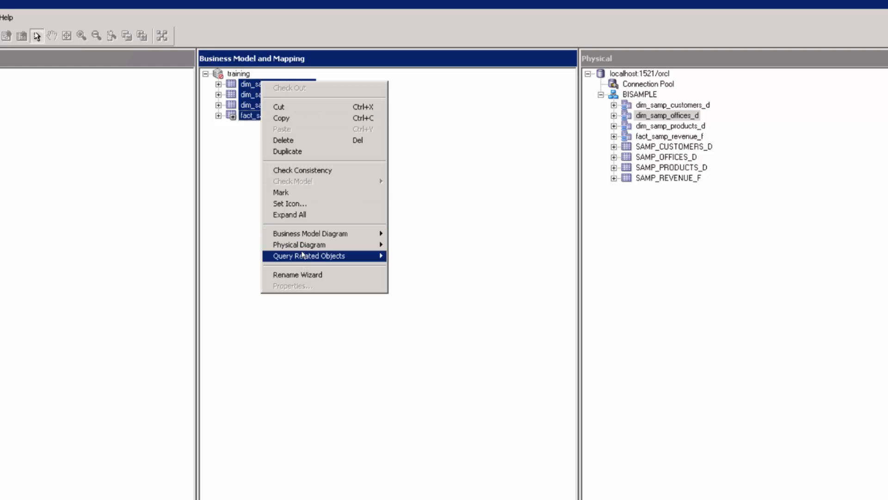
mouse_move(301, 246)
click(414, 244)
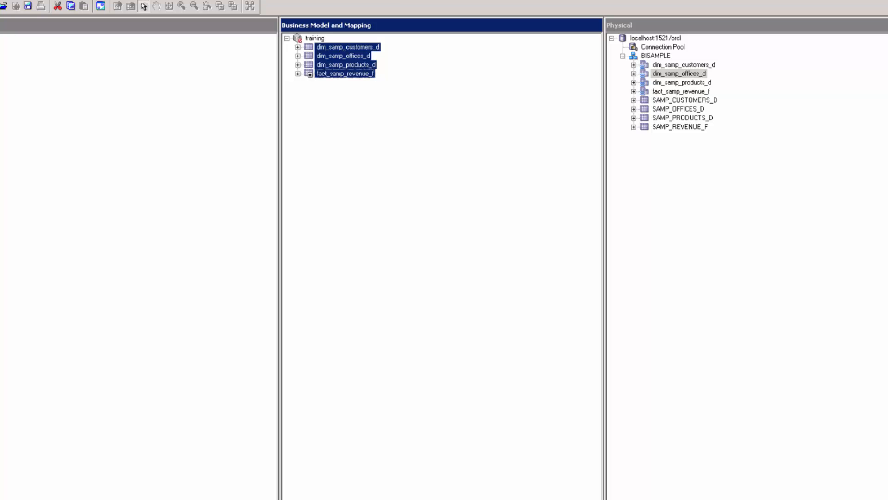
Rename the dim_samp_customers_d logical table to 'dim - customers'.
click(336, 49)
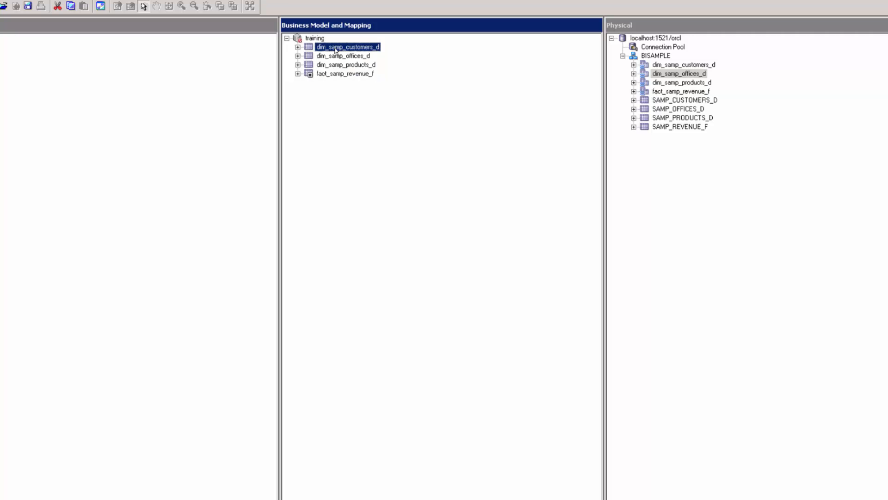
right_click(337, 51)
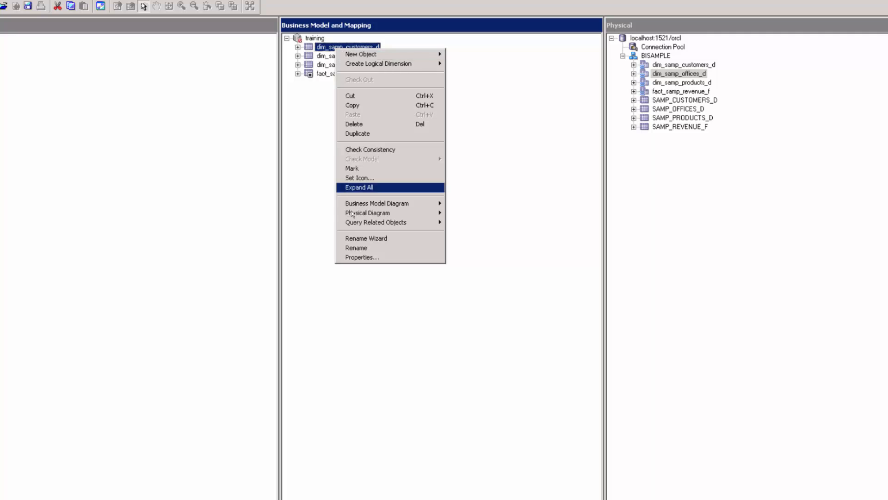
click(359, 252)
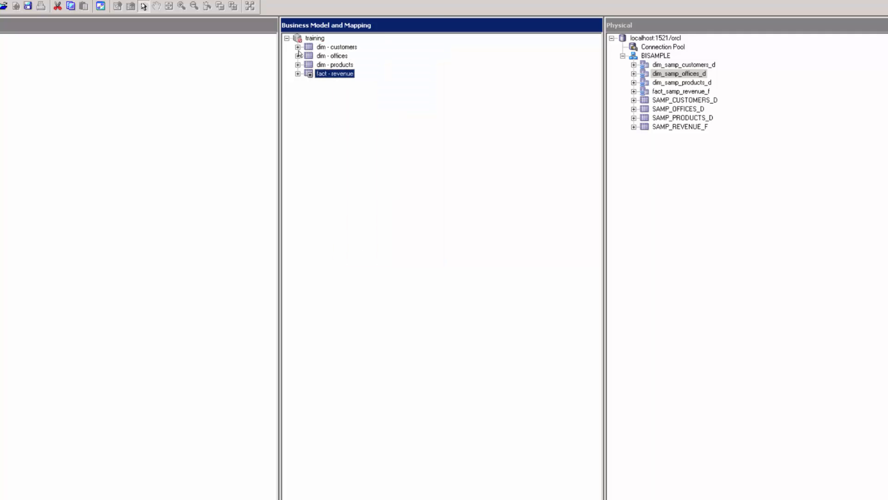
Expand dim - customers and inspect its ADDRESS_KEY, CUST_KEY, TYPE_KEY and STATUS_KEY columns.
click(298, 47)
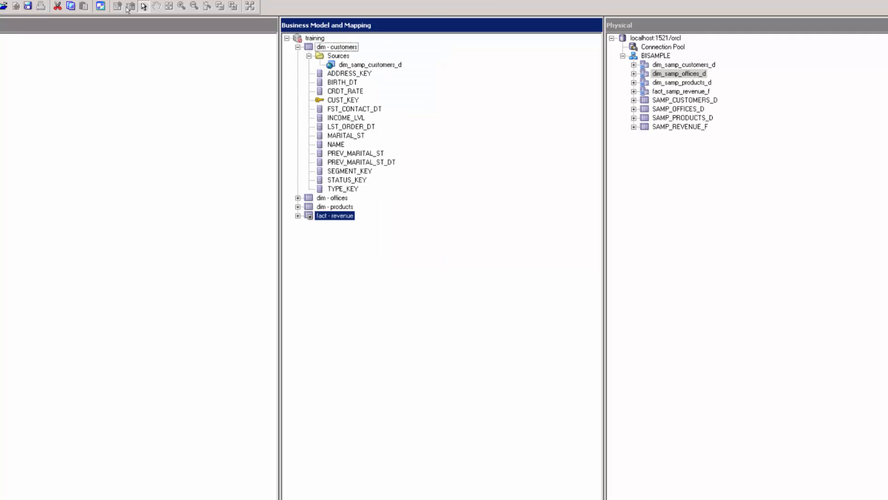
click(334, 76)
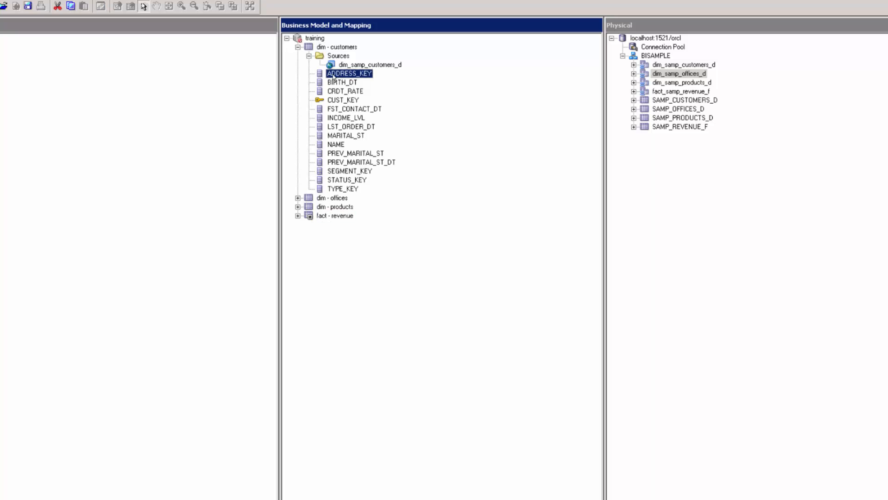
click(336, 100)
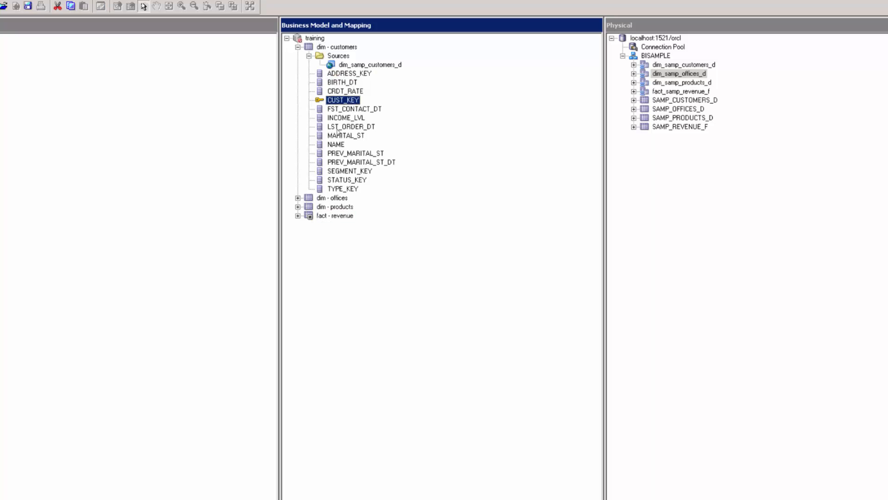
click(347, 191)
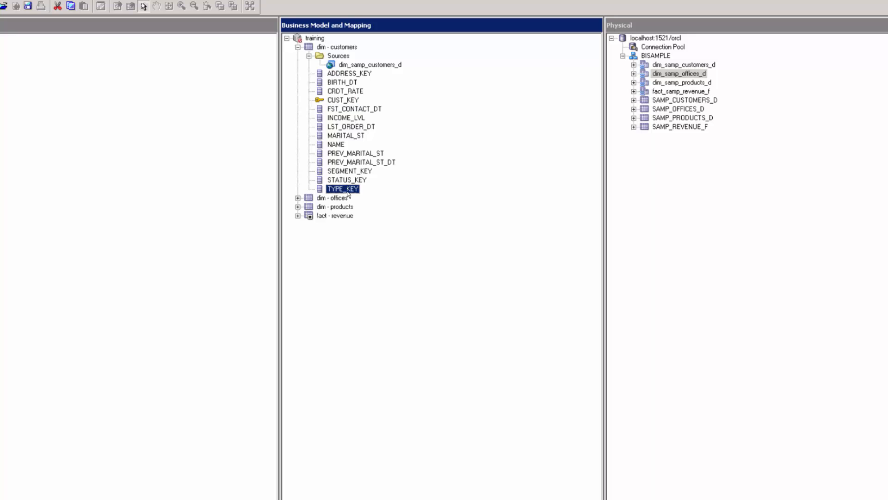
click(345, 184)
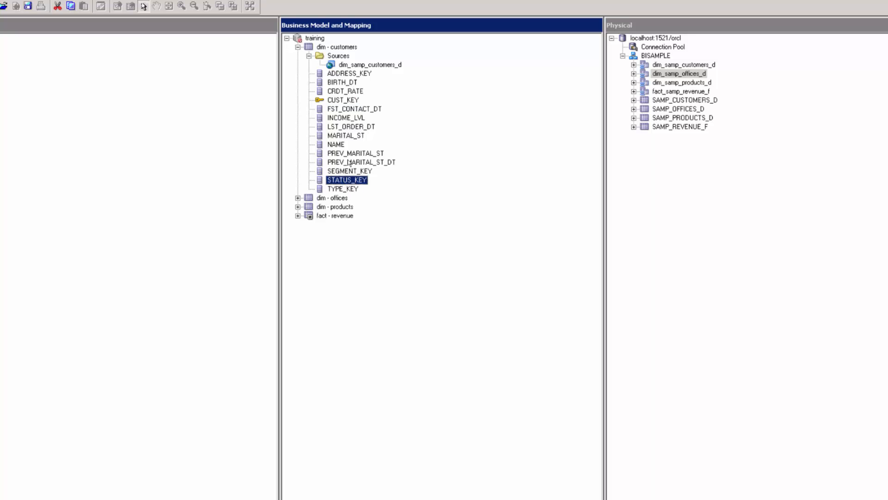
Delete the ADDRESS_KEY column from dim - customers and confirm the deletion.
click(352, 75)
click(349, 100)
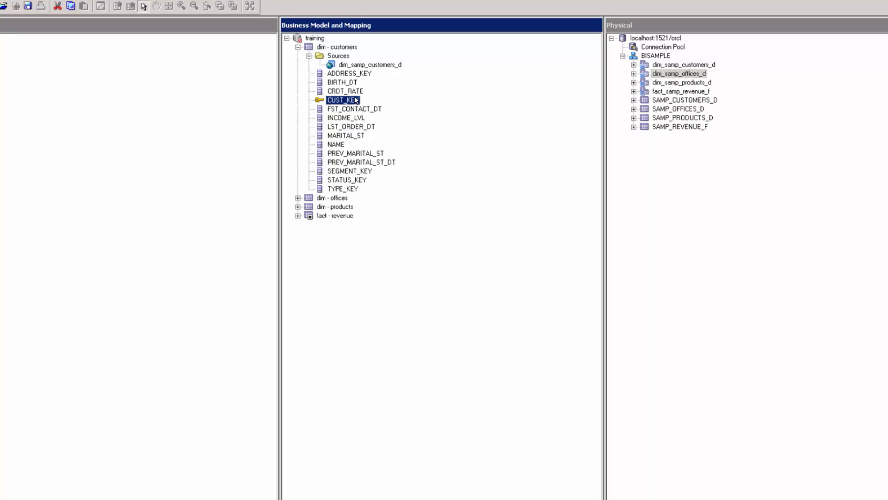
click(347, 74)
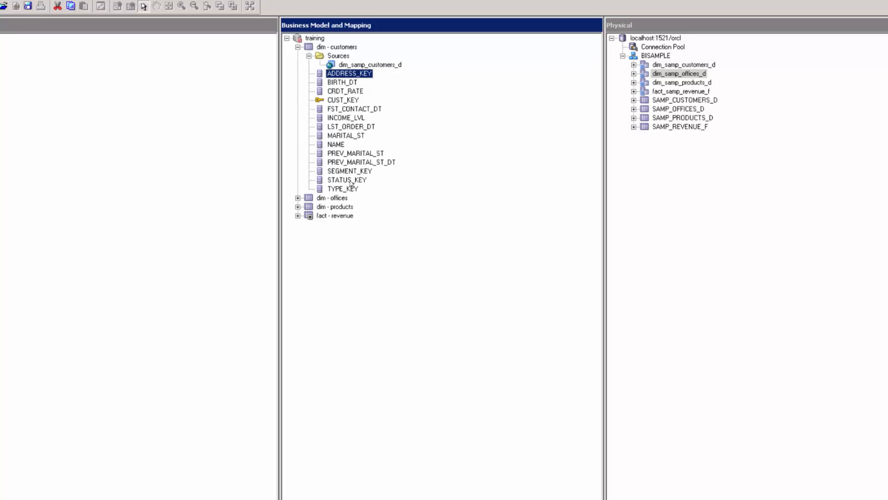
right_click(335, 78)
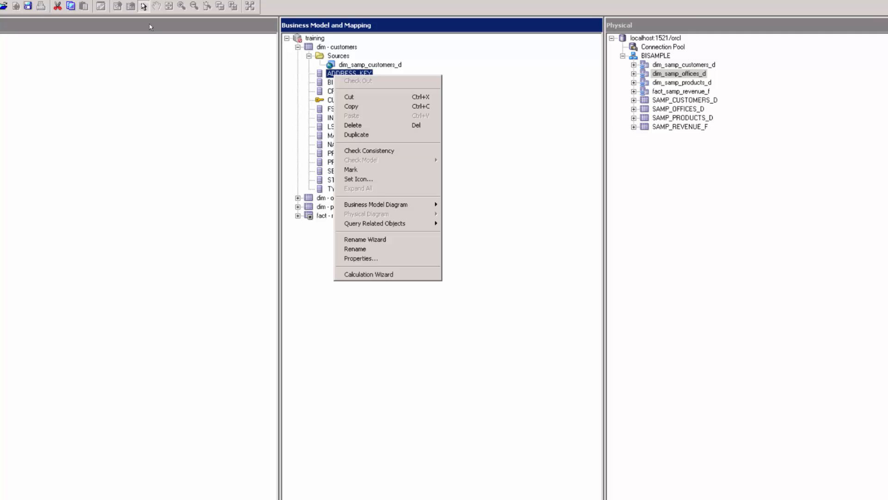
click(360, 127)
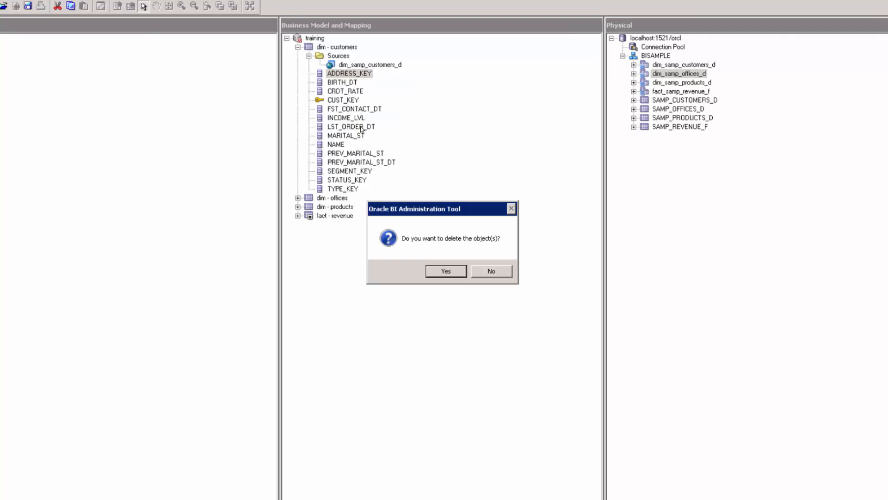
click(438, 272)
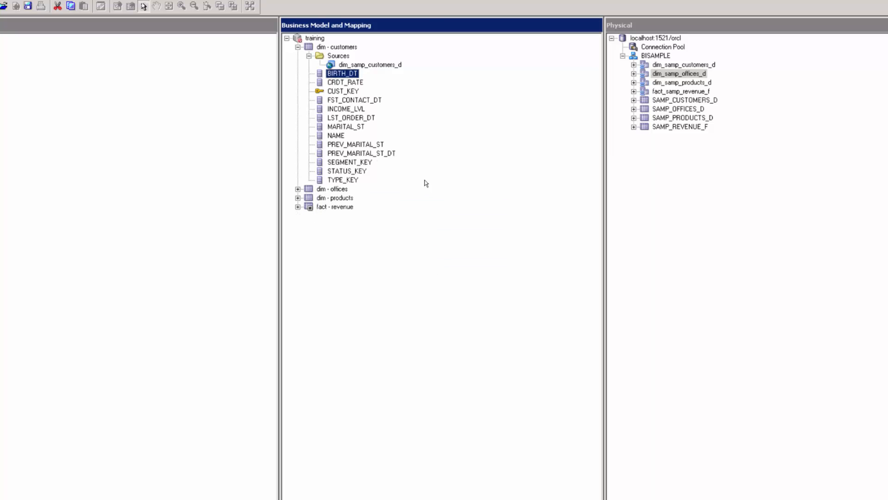
click(298, 47)
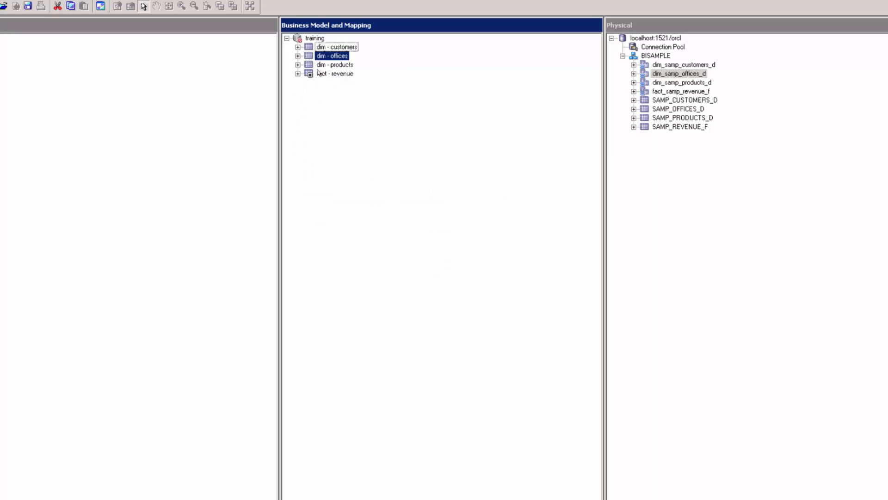
Remove unneeded key columns from dim - offices, dim - products (BRAND_KEY, LOB_KEY) and fact - revenue.
click(297, 56)
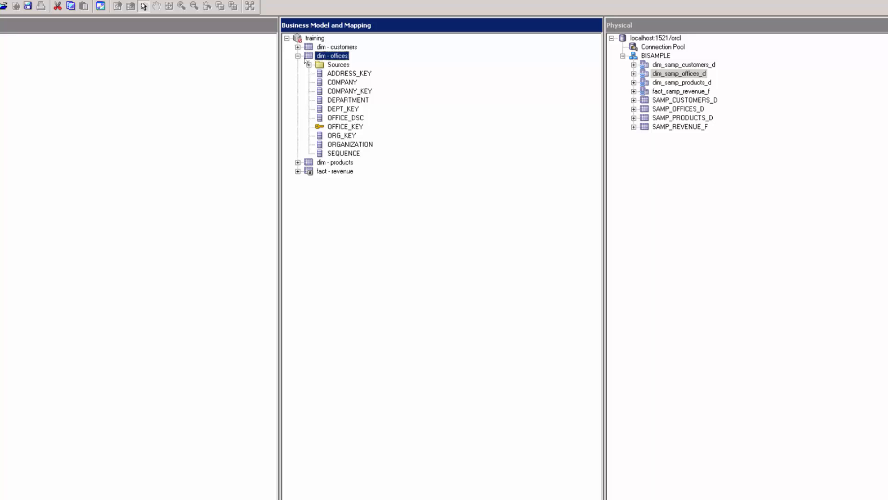
click(334, 76)
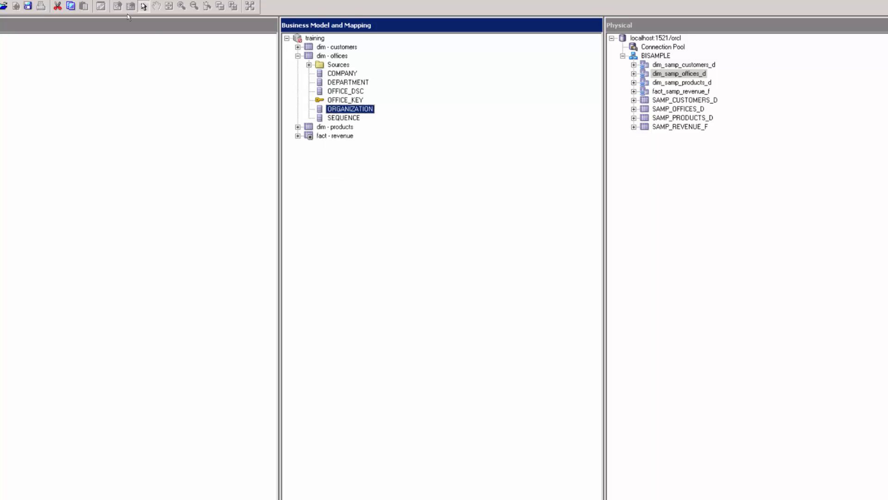
click(299, 57)
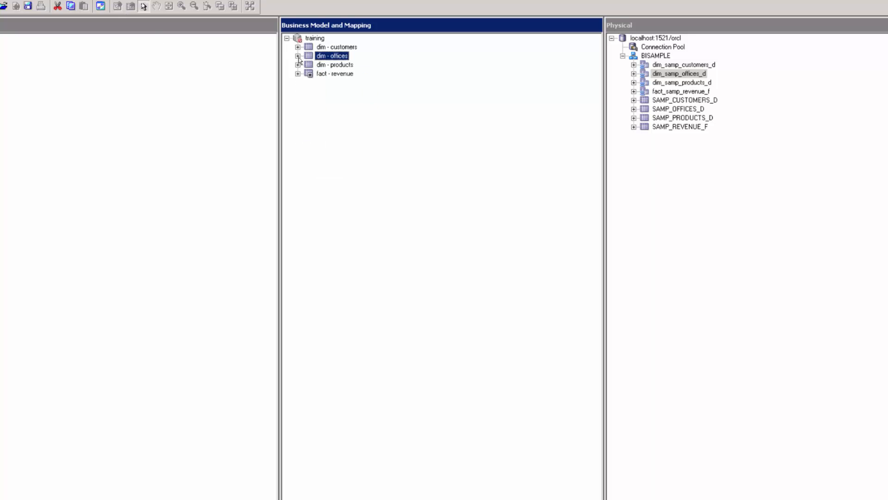
click(298, 65)
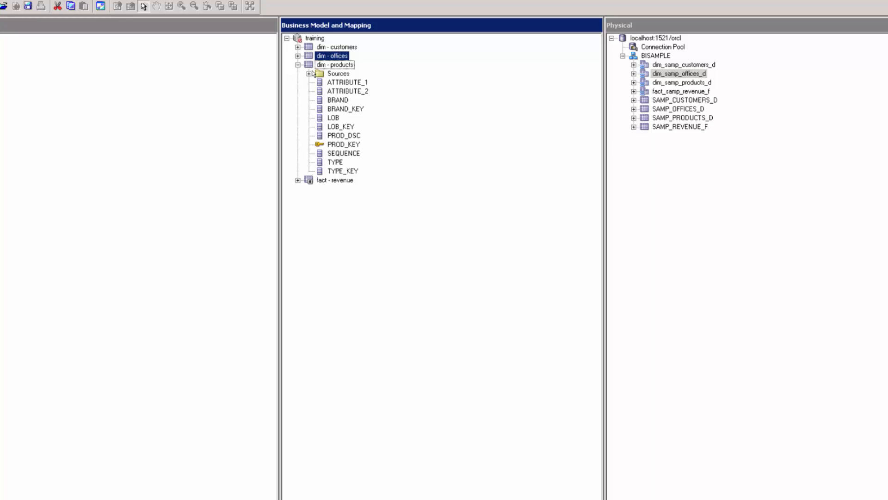
click(344, 109)
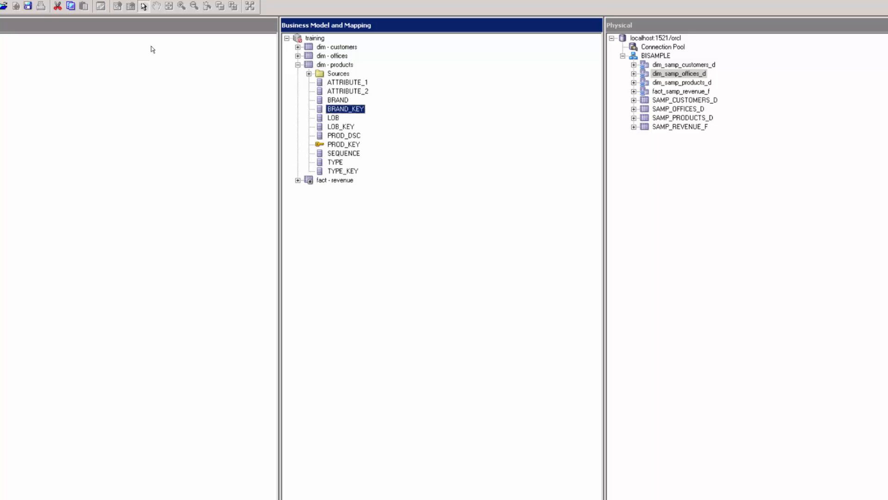
ctrl+click(340, 126)
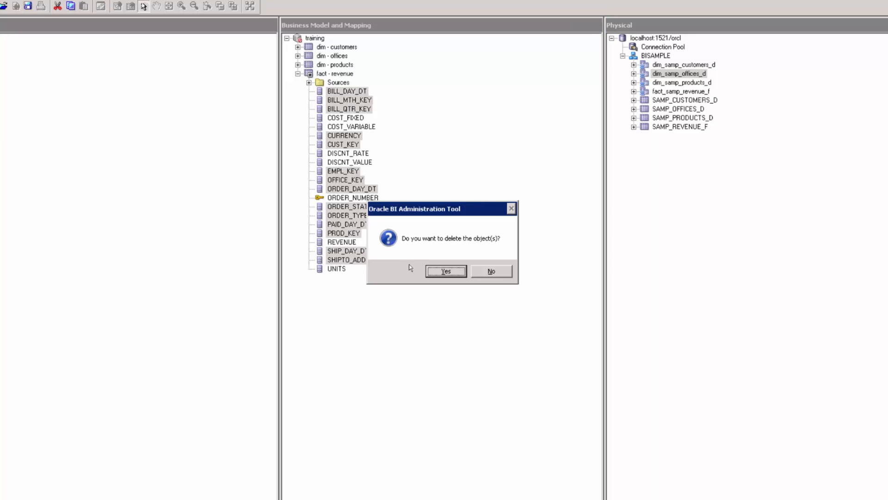
click(433, 269)
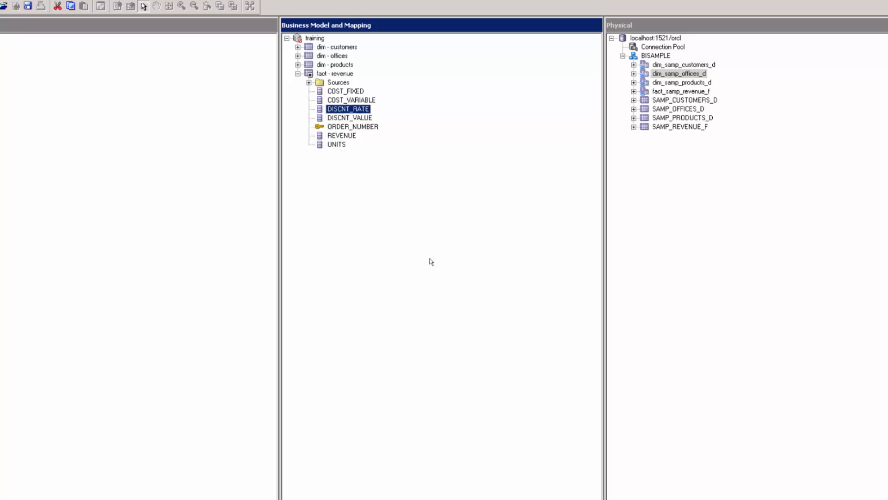
Rename dim - customers' PREV_MARITAL_ST_DT column to 'Previous marital status date'.
click(297, 46)
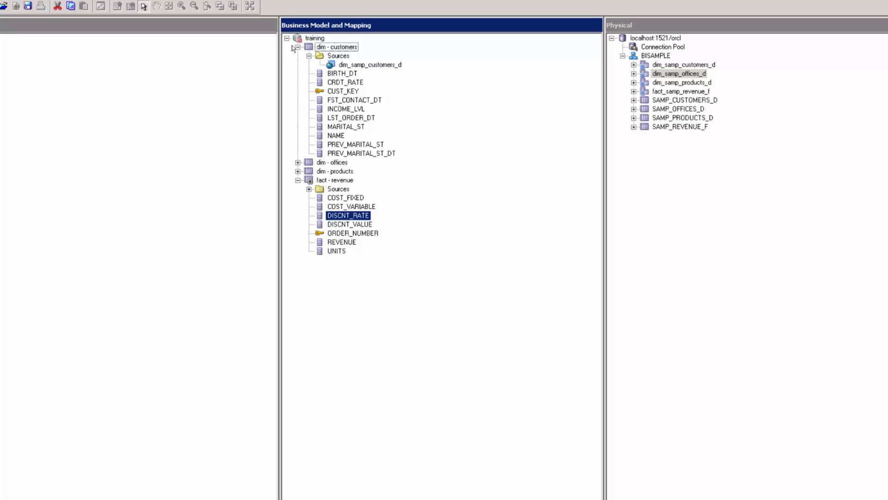
double_click(363, 153)
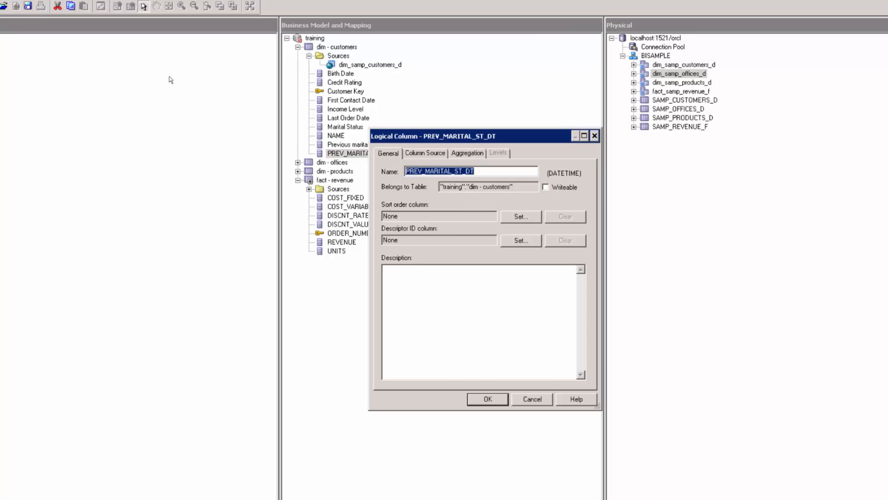
text(Previous m)
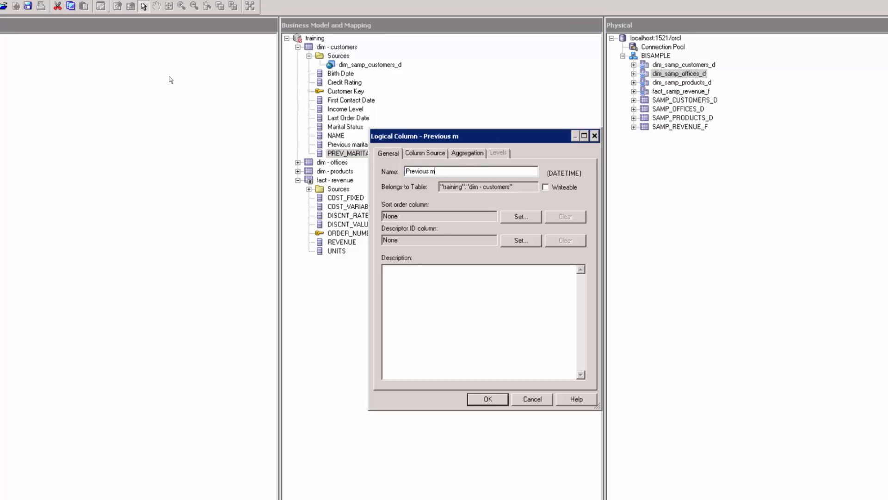
text(arital status date)
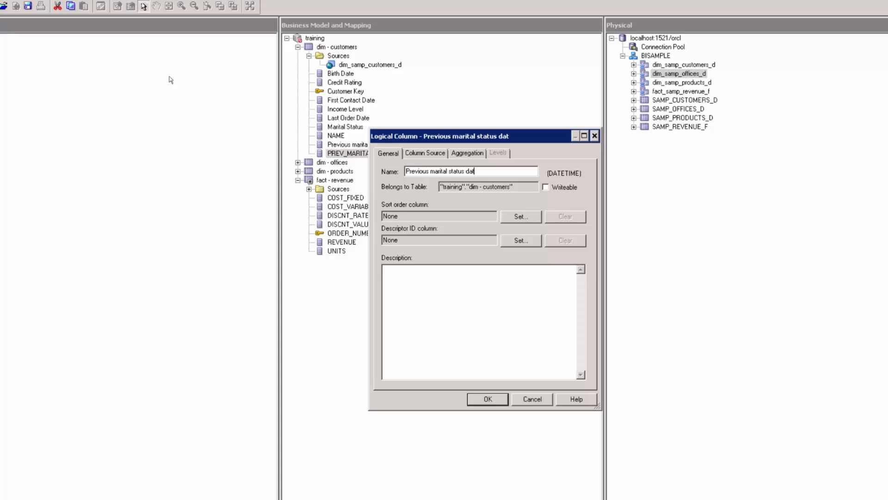
key(Return)
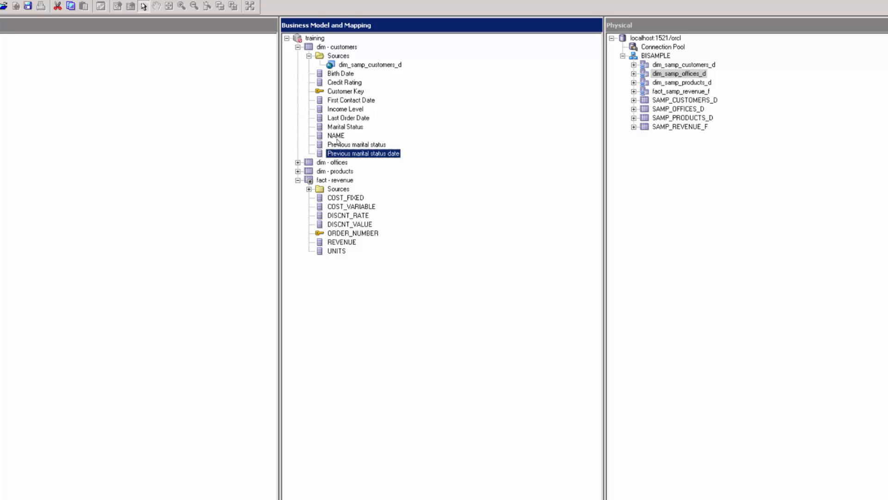
Move through dim - offices to the fact - revenue columns, selecting Fixed cost.
click(298, 47)
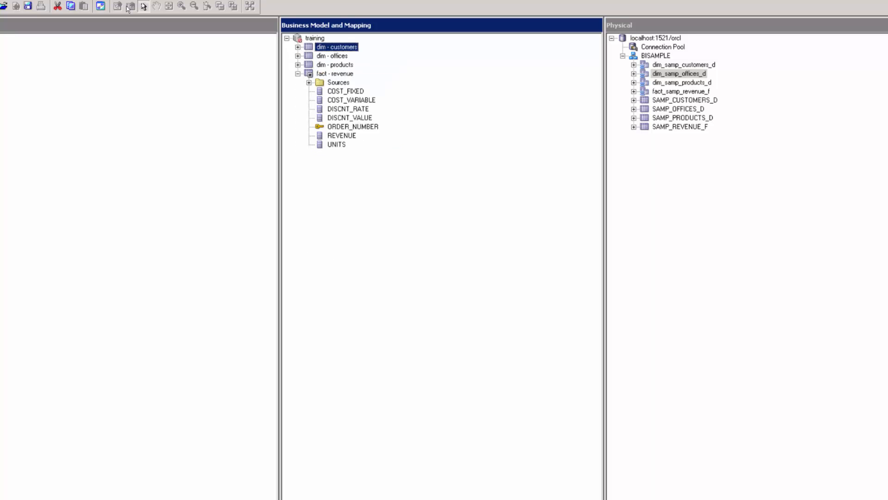
click(330, 56)
click(297, 56)
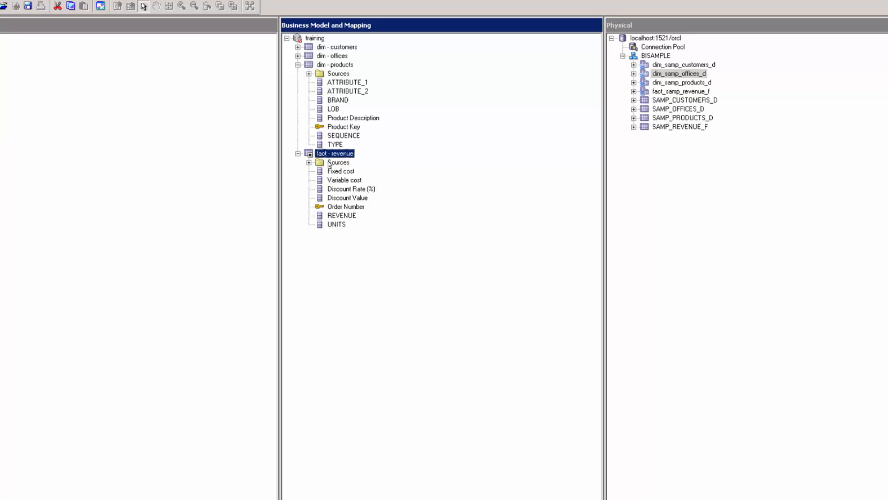
click(333, 173)
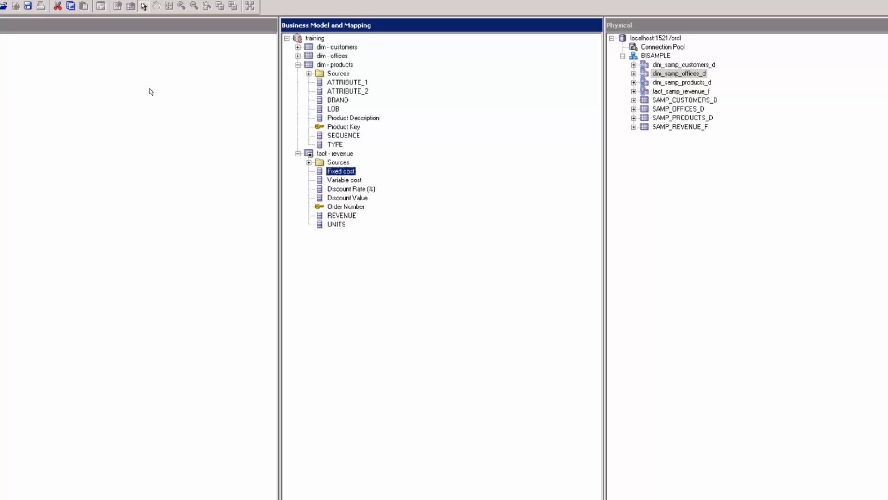
Set Fixed cost and Variable cost to aggregate by Sum as measures.
double_click(336, 172)
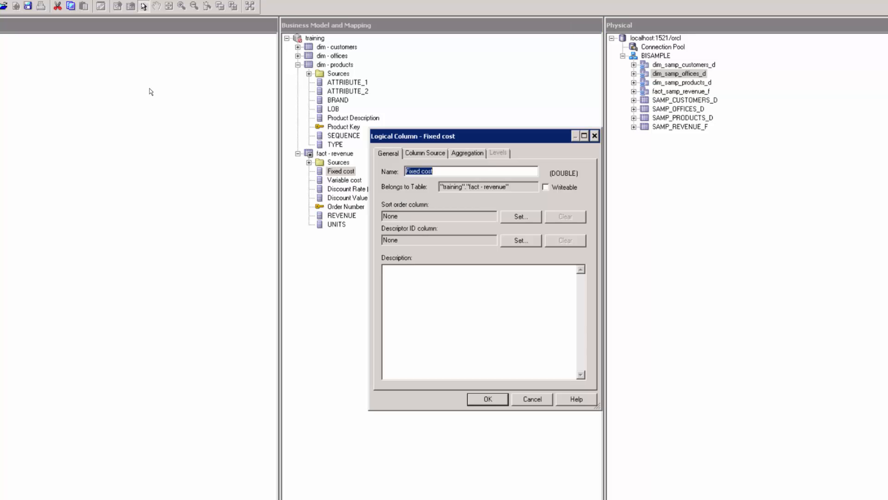
click(474, 154)
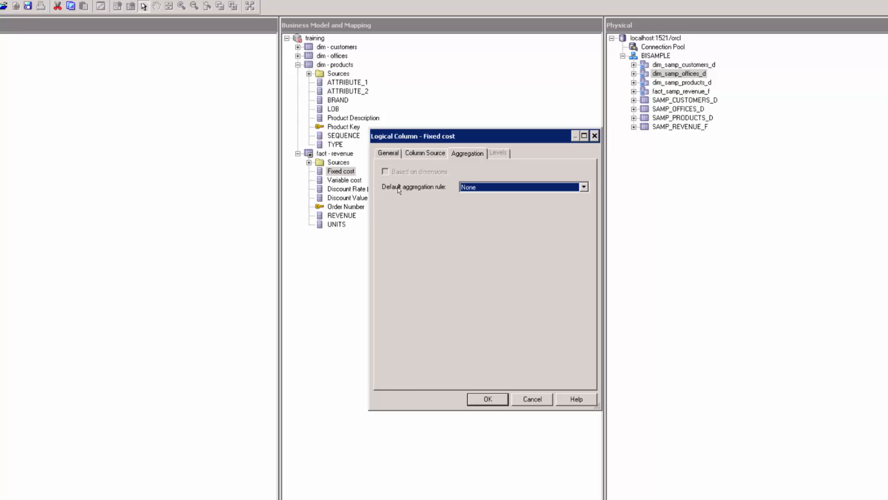
click(468, 188)
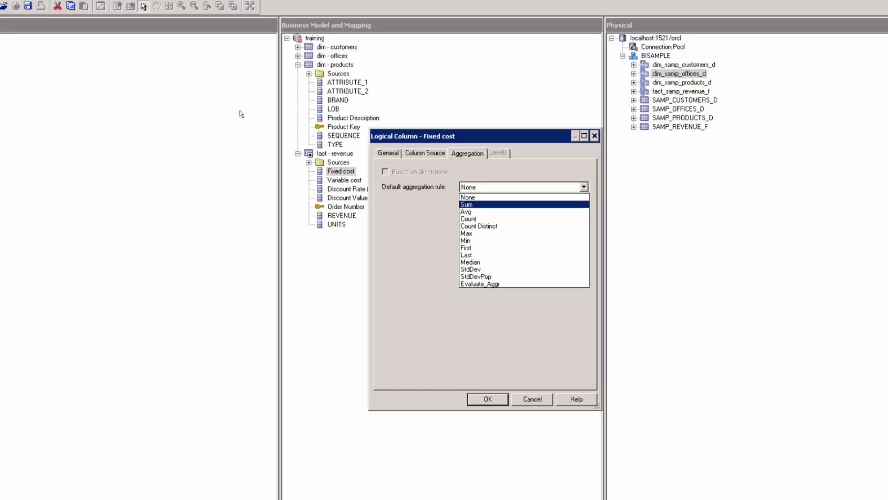
click(470, 207)
click(481, 400)
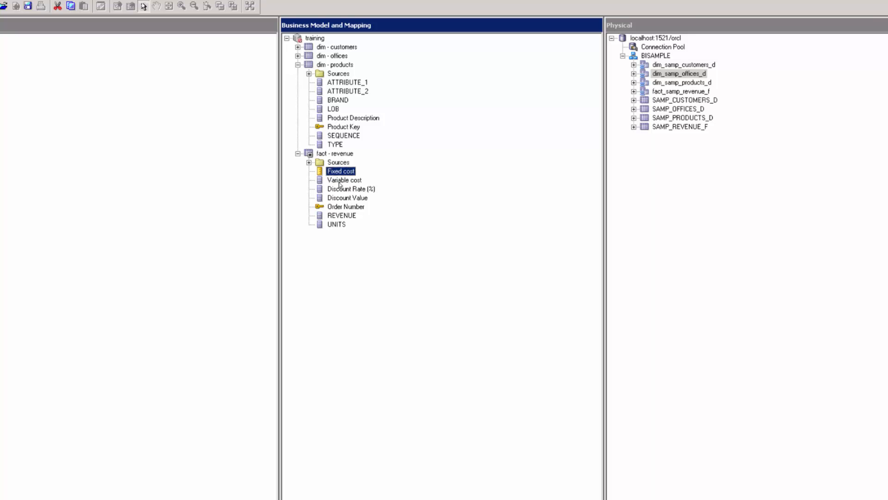
key(Down)
key(Return)
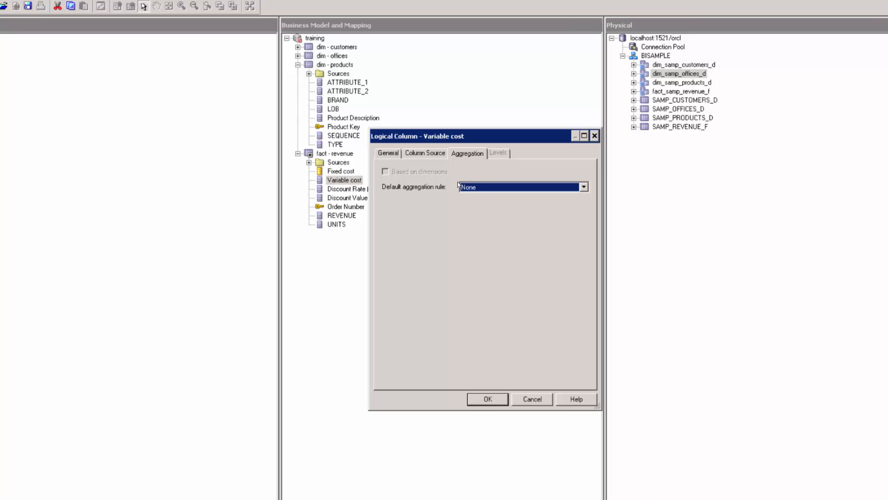
click(483, 187)
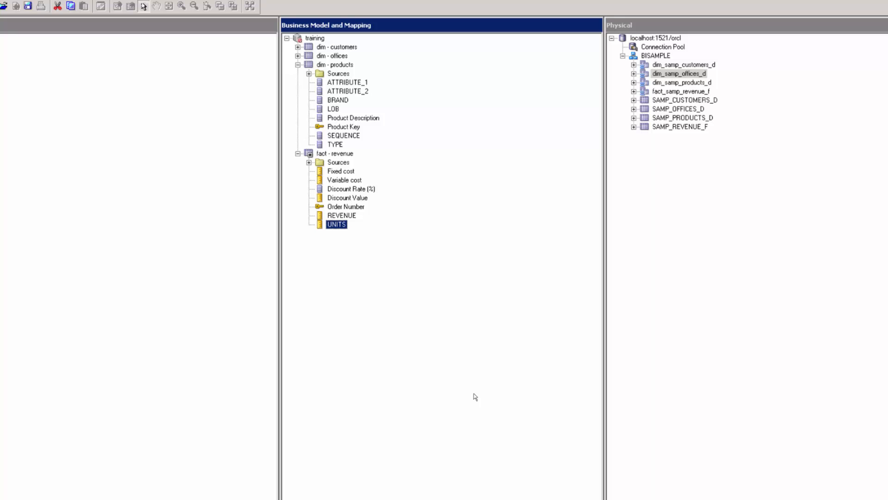
Set Discount Rate (%) to aggregate by Avg and save the repository.
double_click(351, 189)
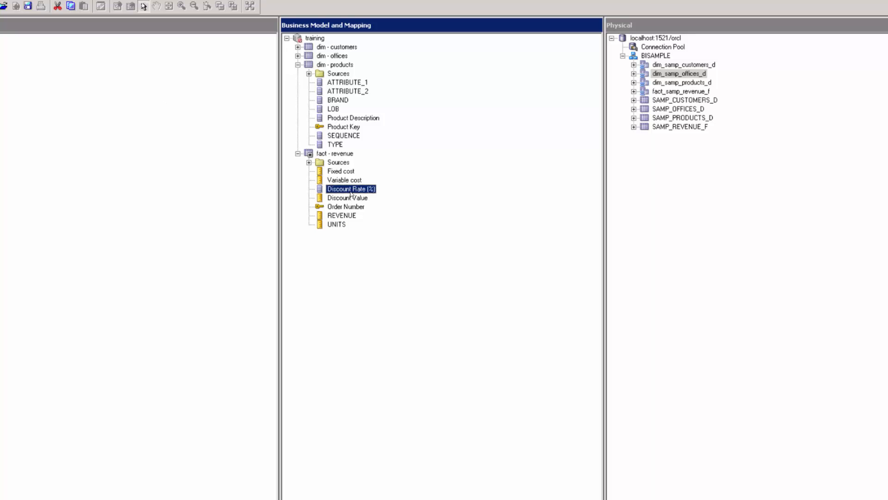
click(502, 191)
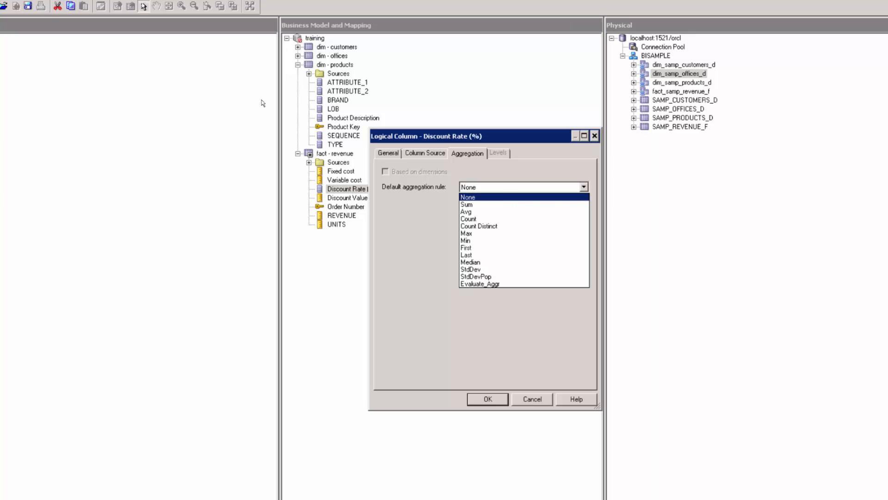
click(503, 204)
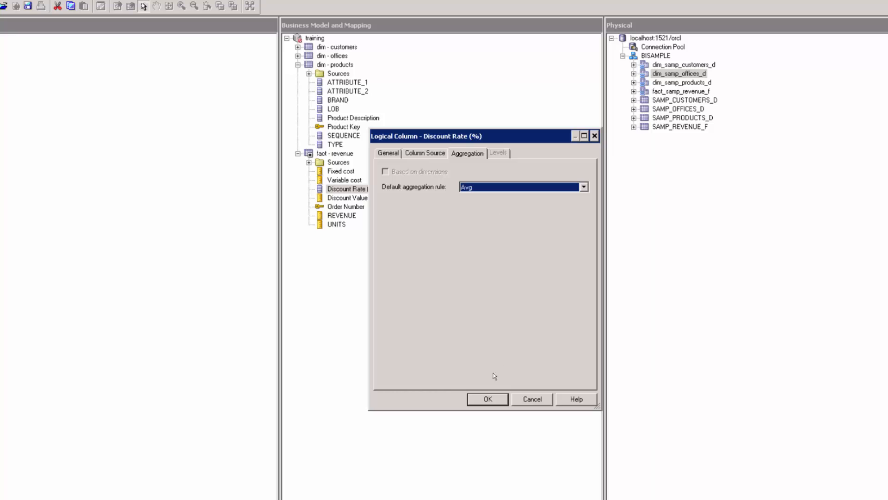
click(486, 399)
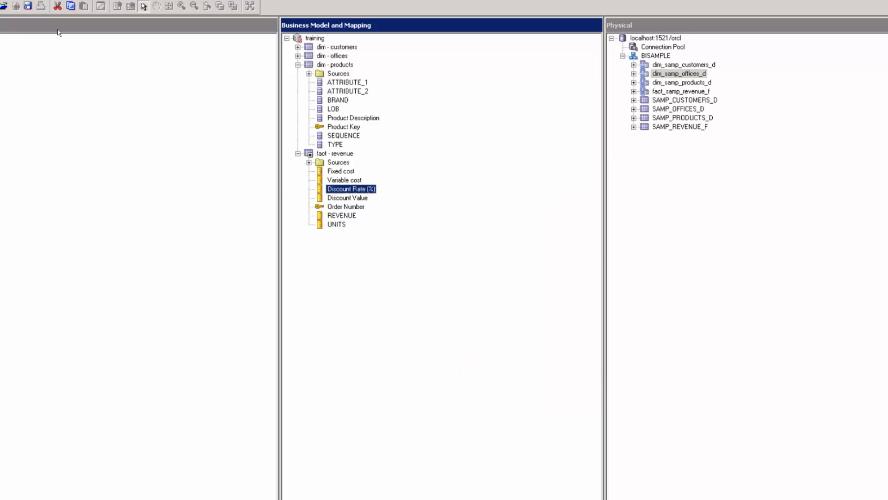
click(28, 6)
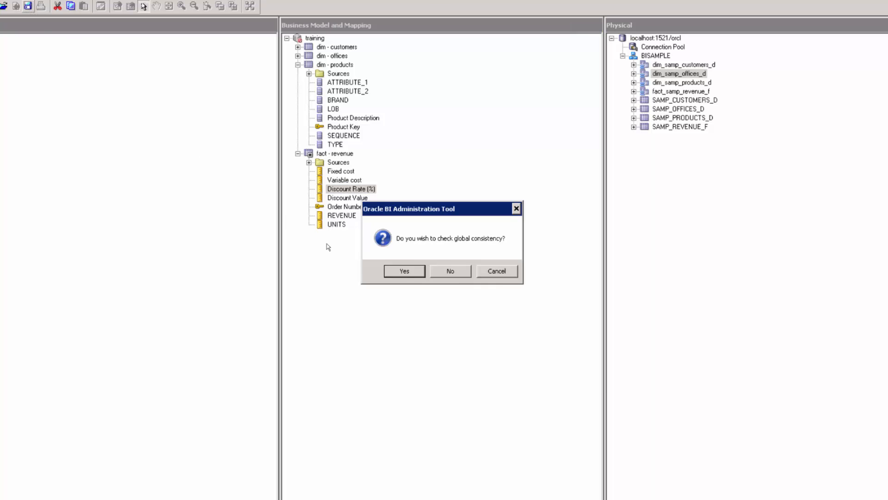
Run the global consistency check, save despite the missing subject area error, and close the results.
click(404, 269)
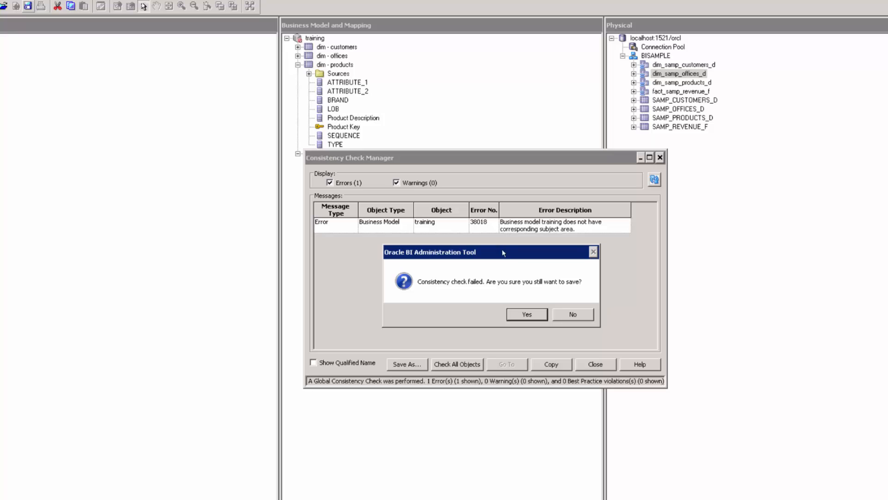
click(527, 315)
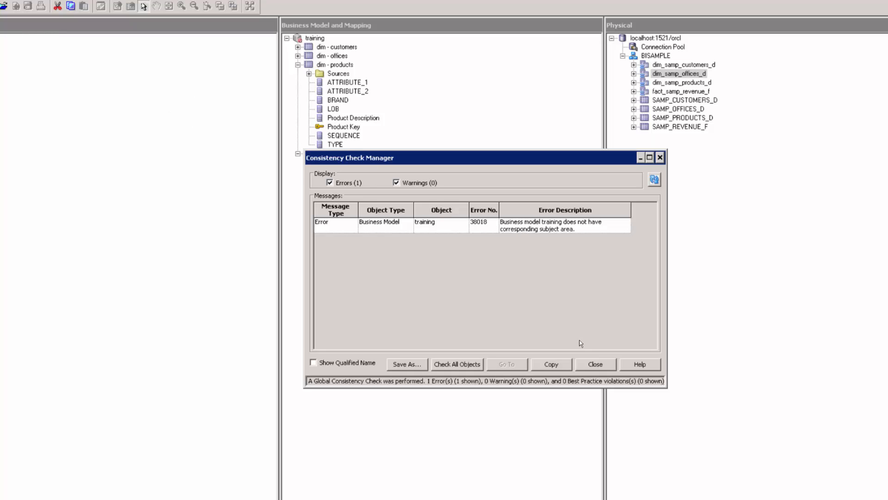
click(587, 367)
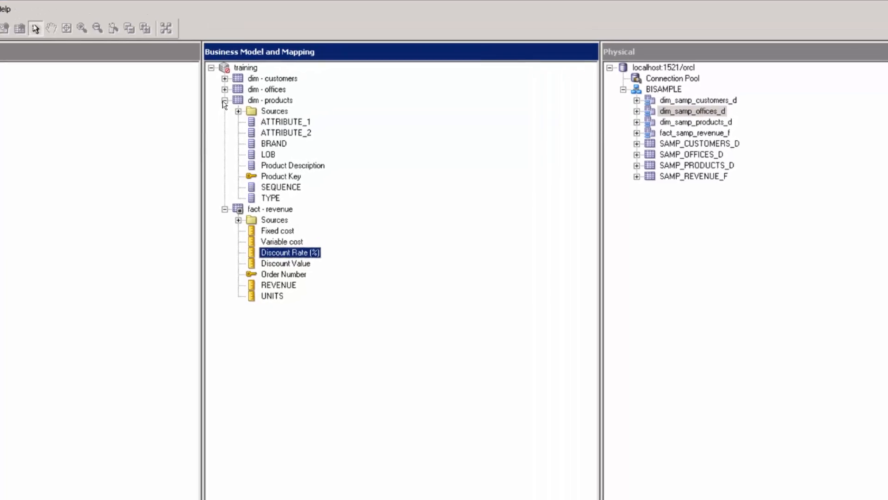
Create a level-based hierarchy dimension from the dim - customers logical table.
click(225, 101)
right_click(253, 83)
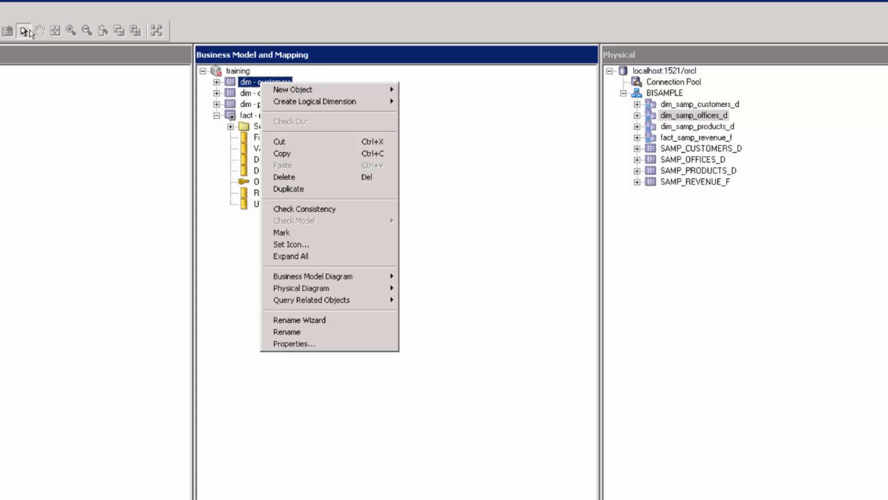
mouse_move(285, 107)
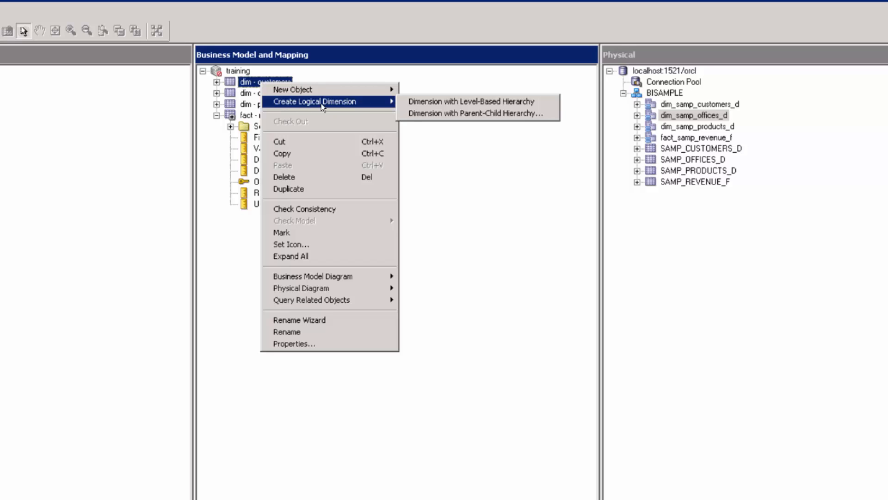
key(Right)
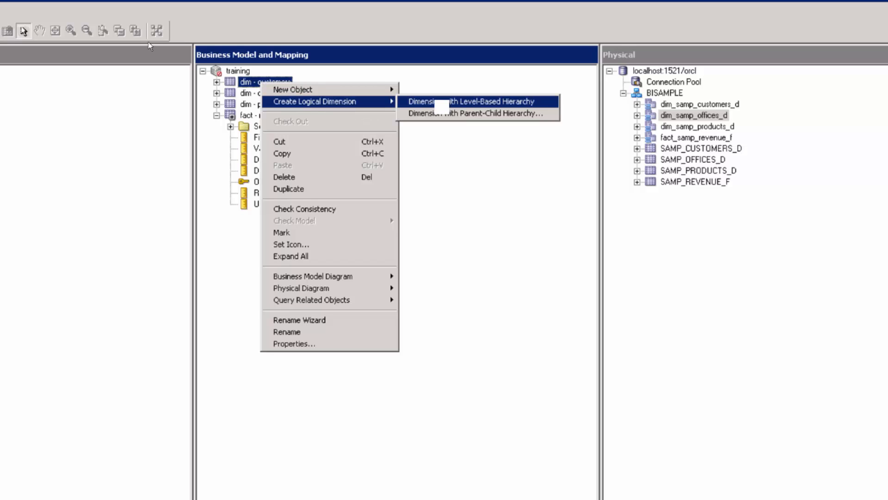
key(Return)
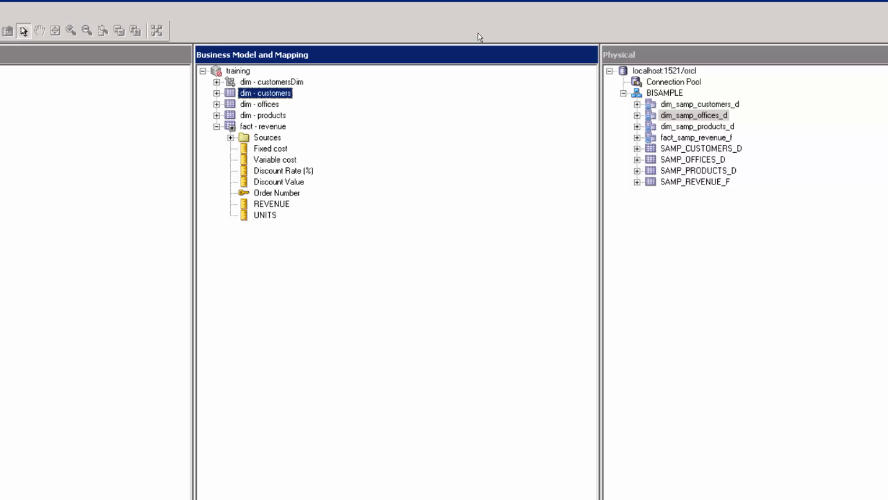
Rename the new dim - customersDim dimension to 'Customers'.
click(303, 82)
right_click(290, 83)
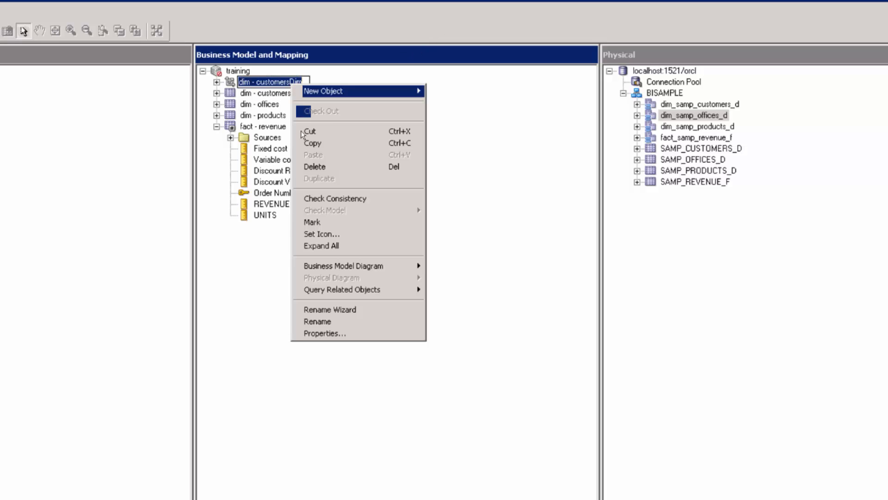
click(317, 321)
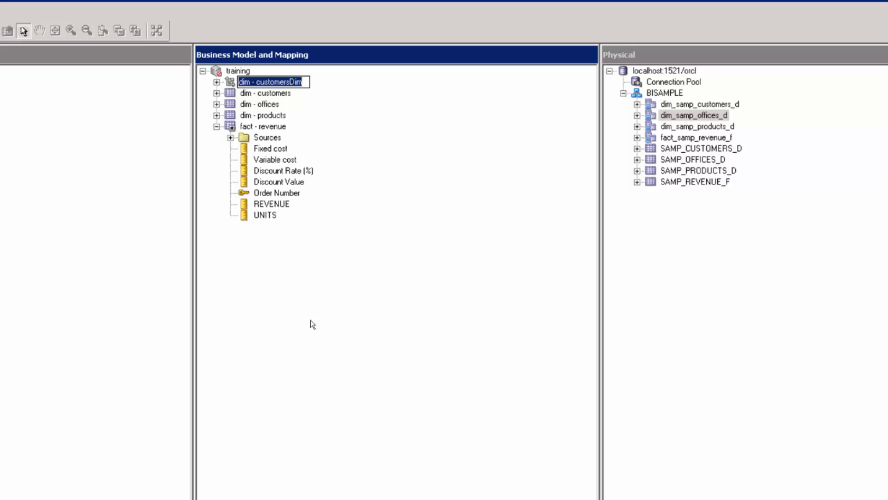
text(Customers)
key(Return)
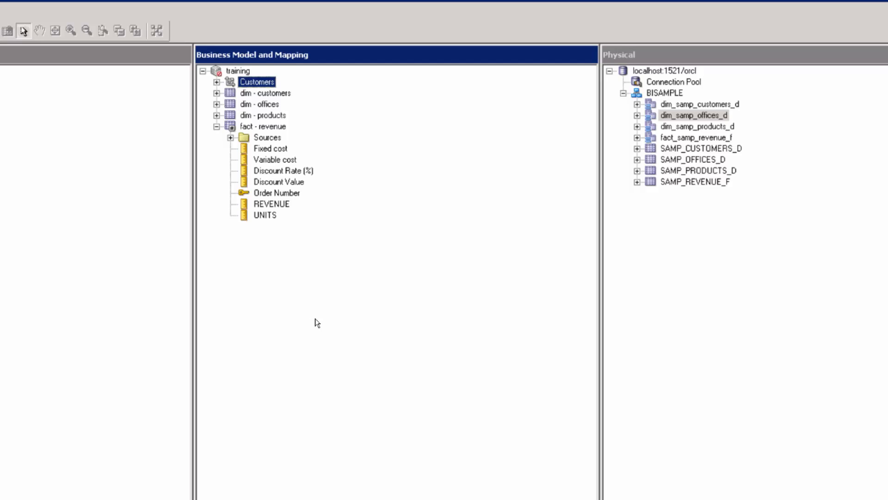
Expand the Customers dimension and open the properties of its dim - customers Total level.
click(216, 82)
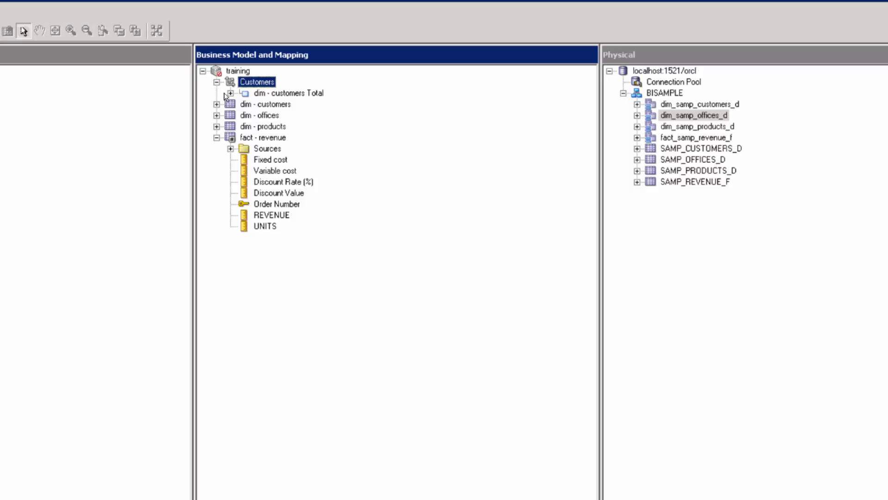
click(230, 93)
click(244, 104)
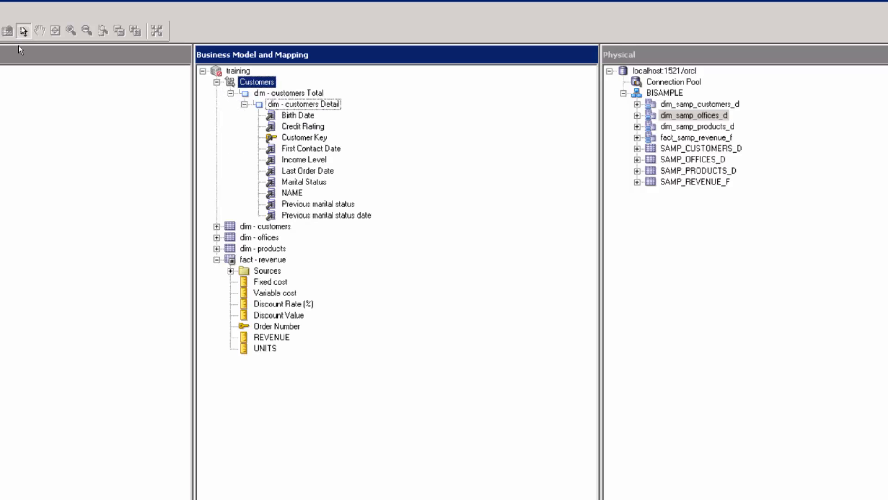
click(296, 94)
key(Return)
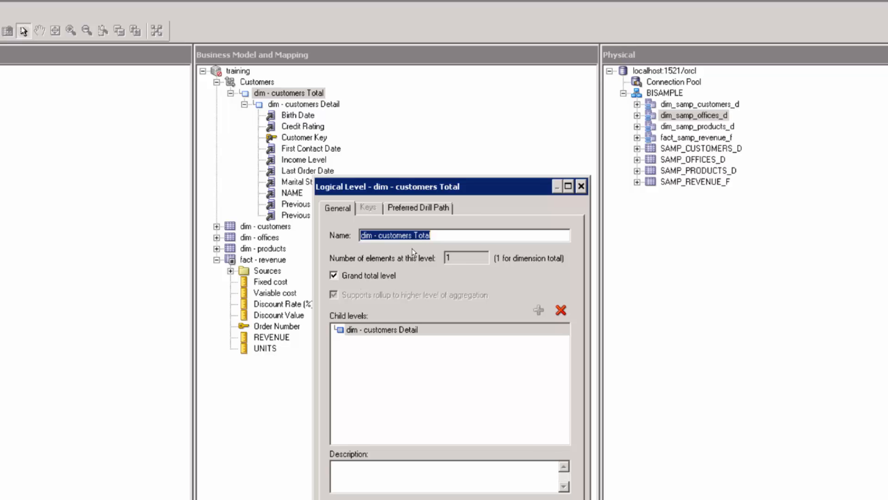
Rename the grand-total level from dim - customers Total to 'Customers Total'.
click(403, 237)
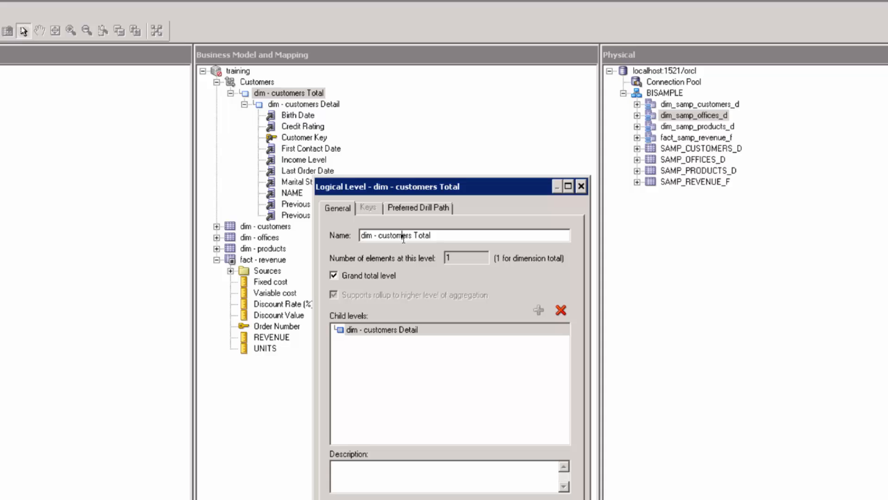
click(434, 234)
key(shift+Home)
text(Customers )
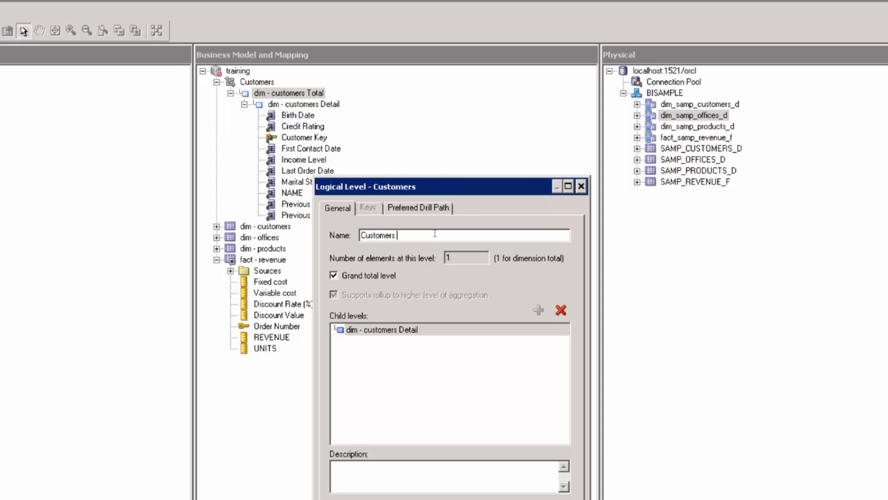
text(Total)
key(Return)
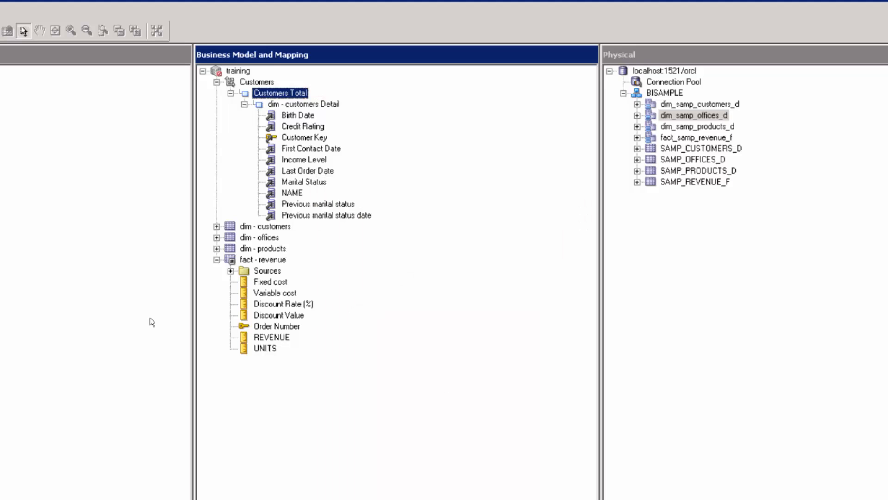
click(319, 105)
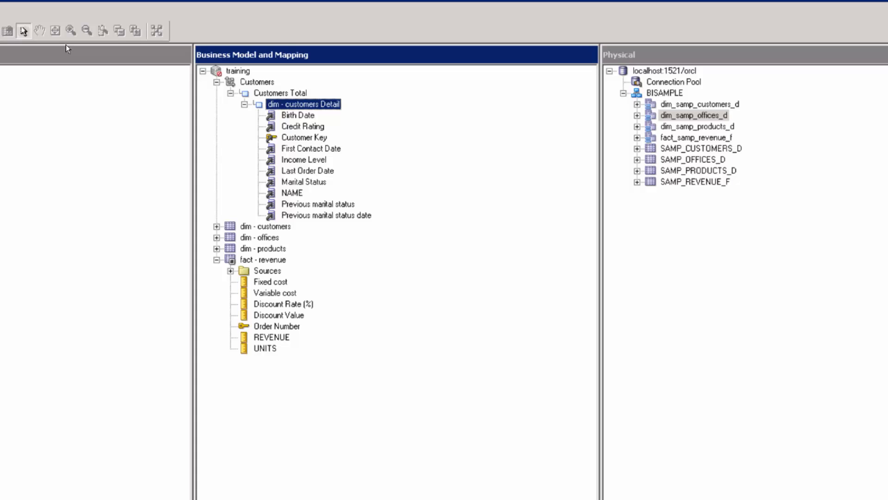
Rename the dim - customers Detail level to 'Customers Detail'.
key(Return)
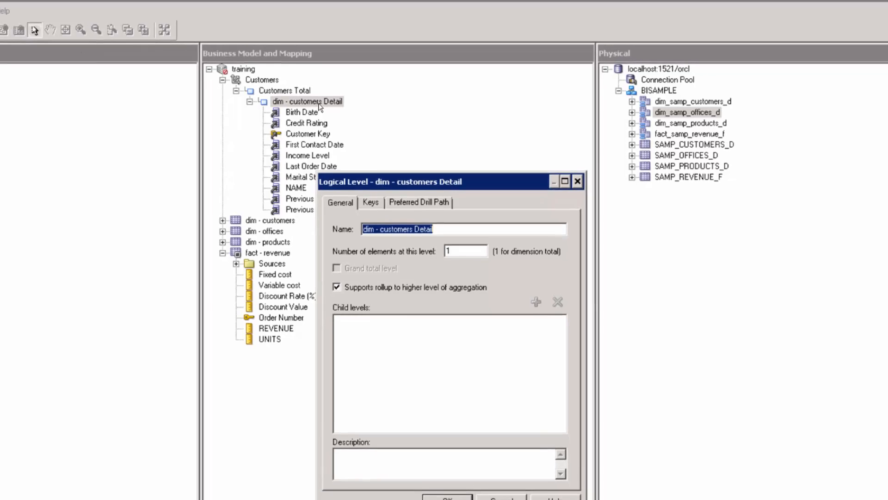
click(439, 217)
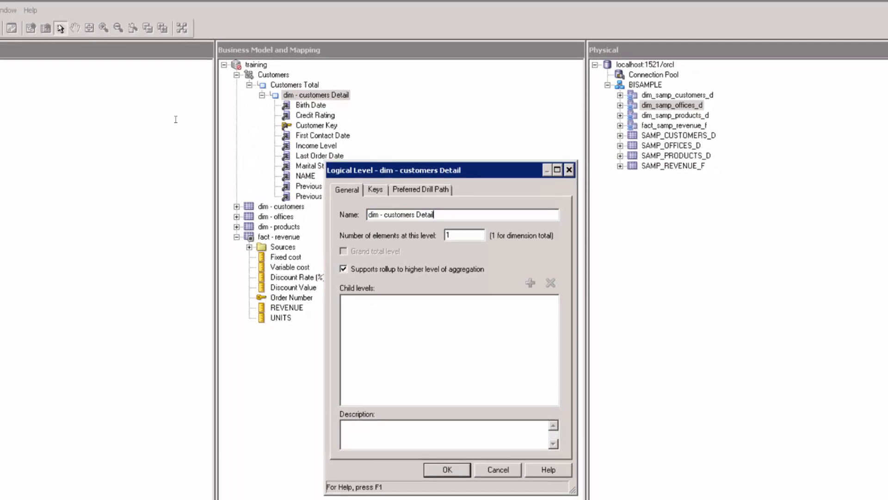
double_click(439, 217)
drag(439, 213, 348, 203)
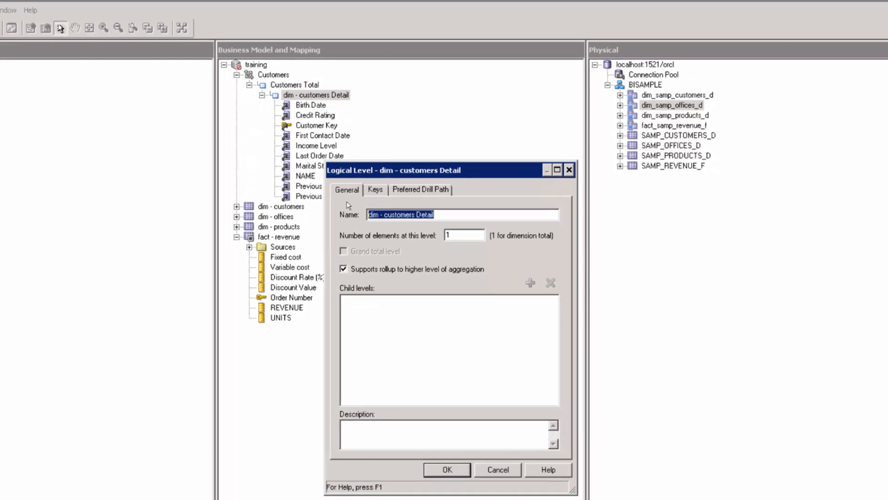
text(Customers De)
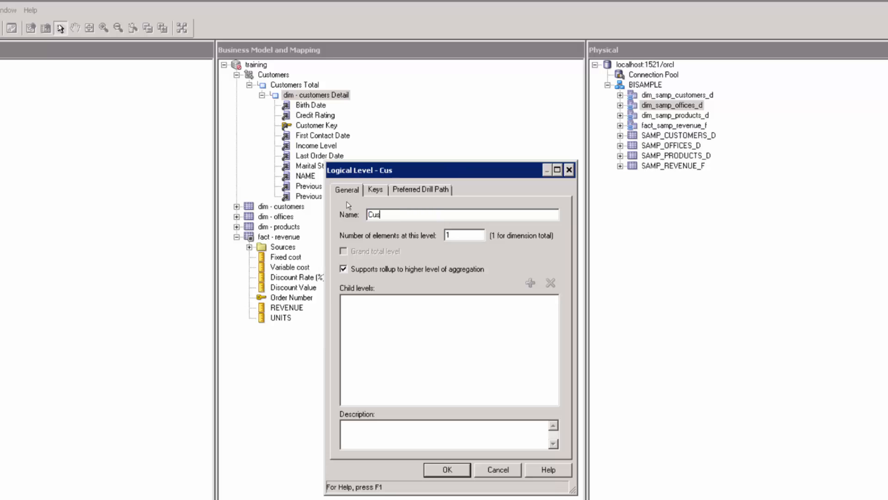
text(tail)
click(447, 468)
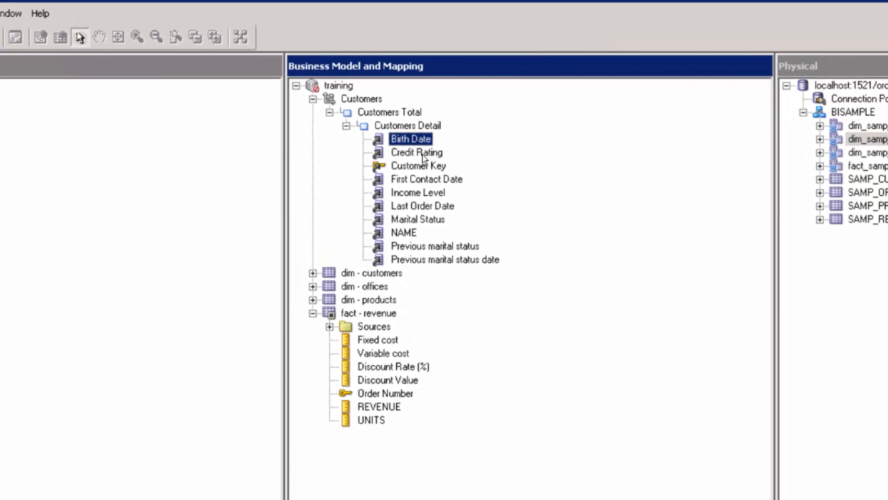
Remove Credit Rating, First Contact Date, Income Level, Last Order Date, Marital Status and previous-marital columns from Customers Detail.
key(shift+Down)
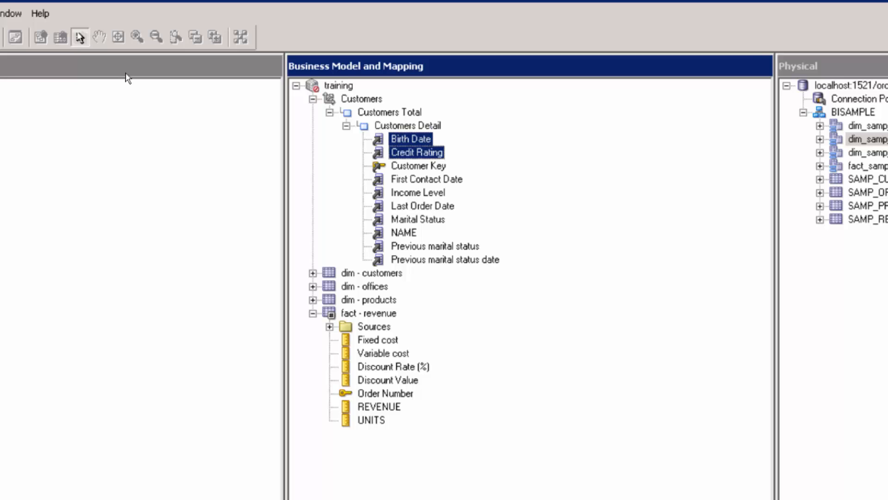
ctrl+click(414, 180)
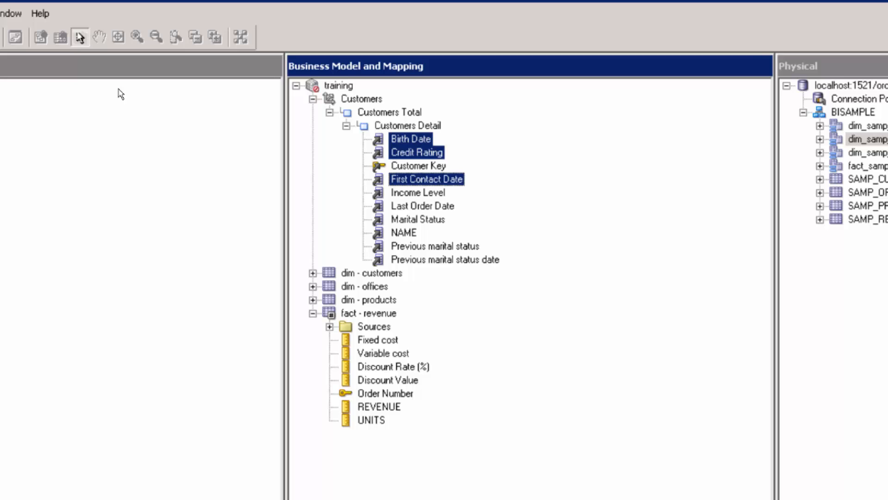
ctrl+click(410, 193)
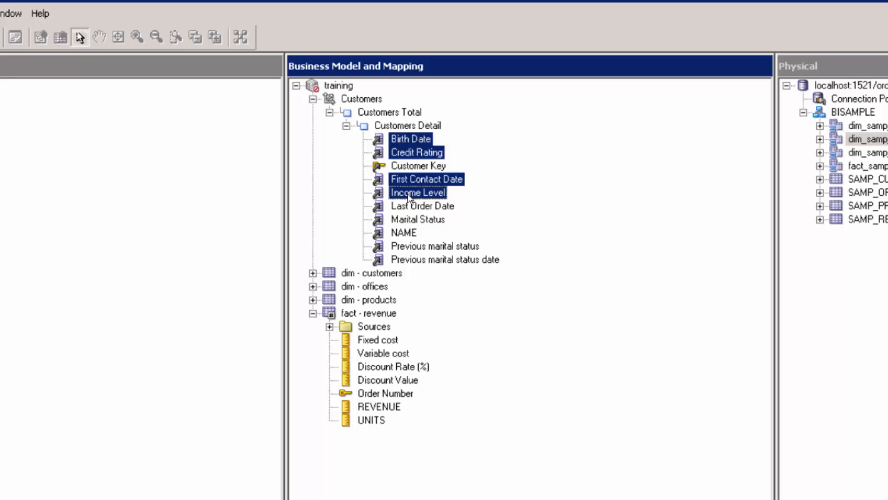
ctrl+click(415, 209)
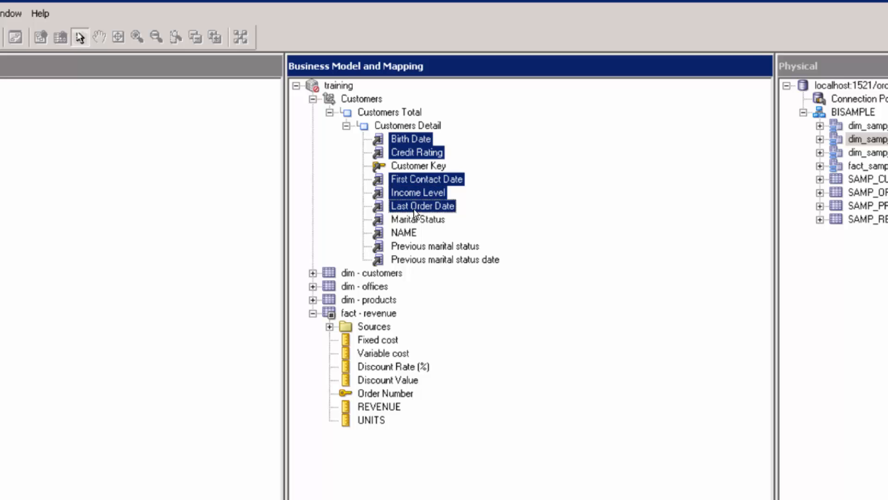
ctrl+click(416, 233)
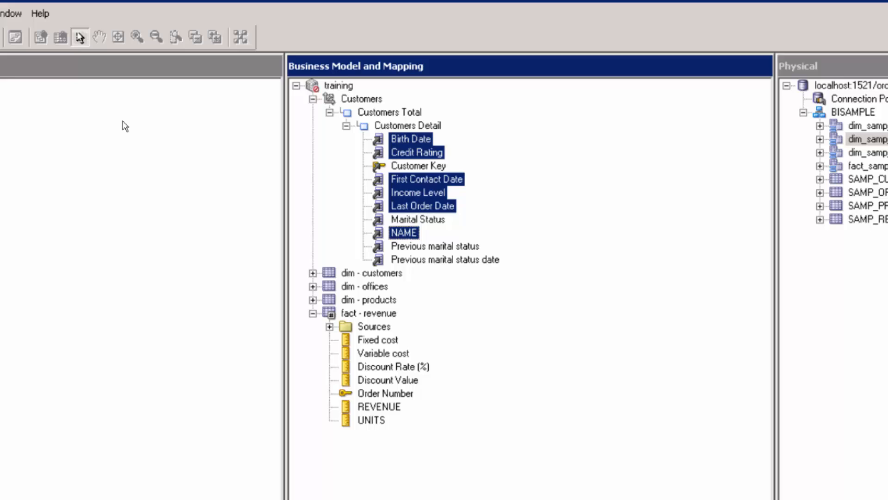
ctrl+click(418, 220)
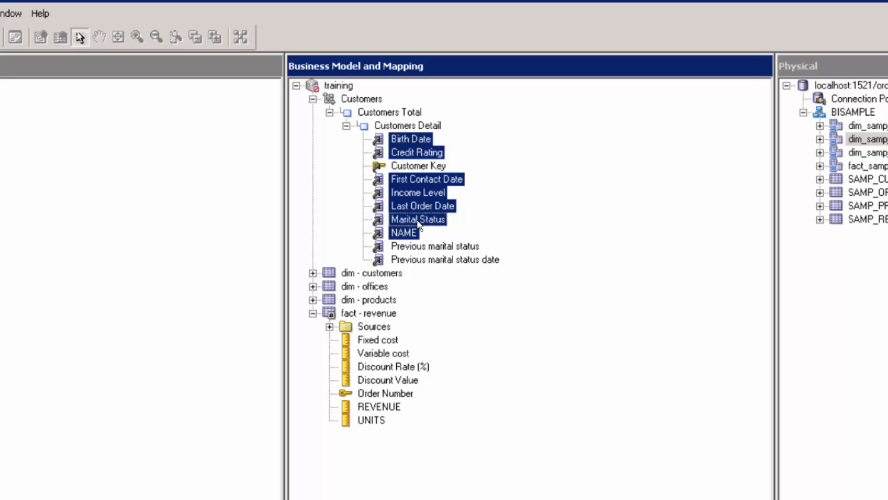
ctrl+click(407, 234)
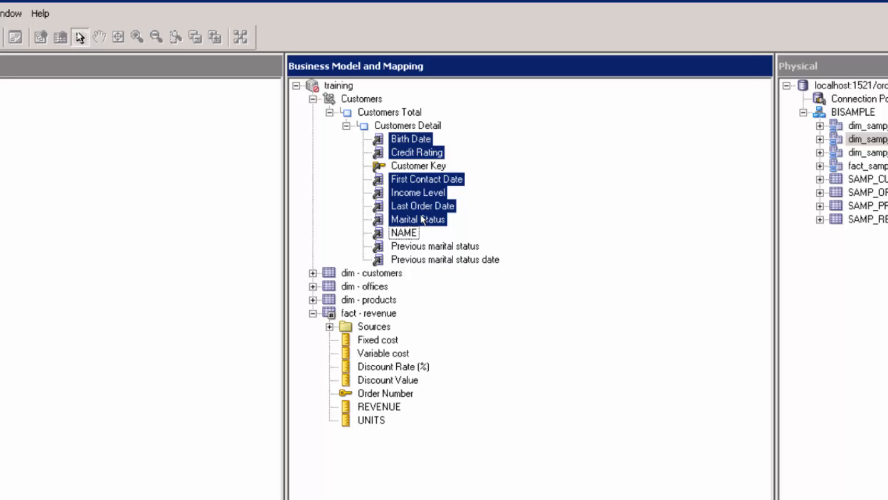
ctrl+click(424, 247)
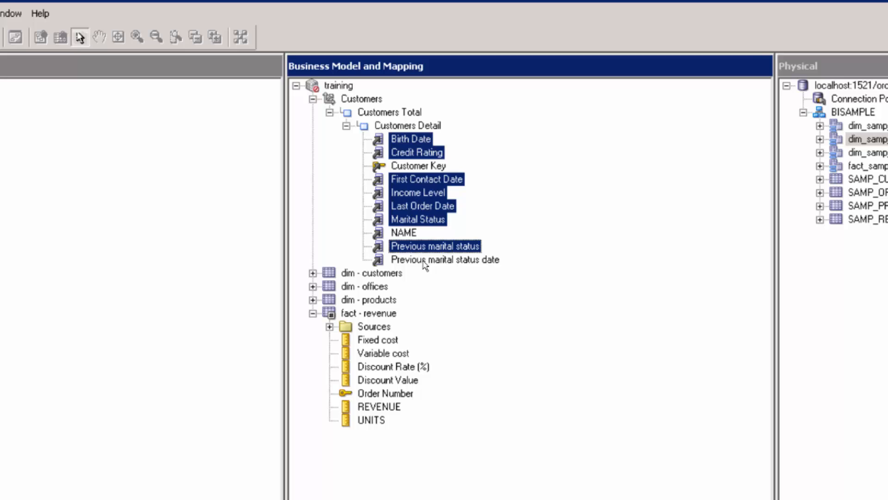
ctrl+click(422, 260)
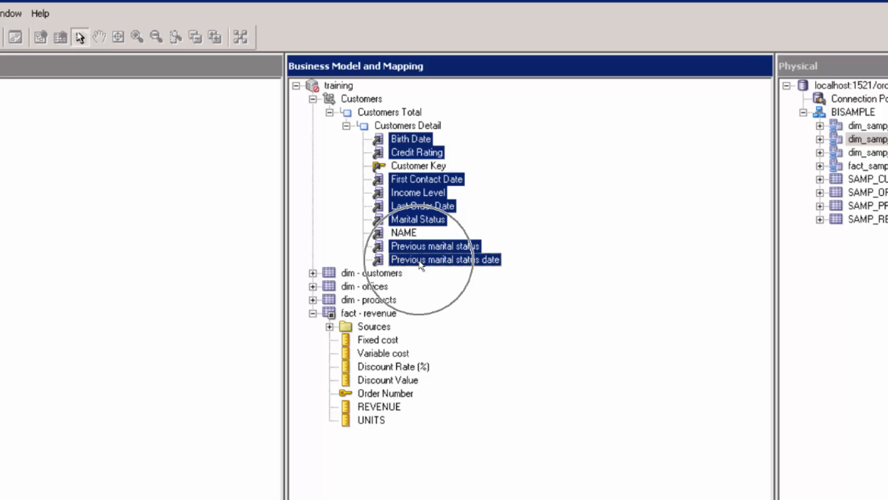
key(Delete)
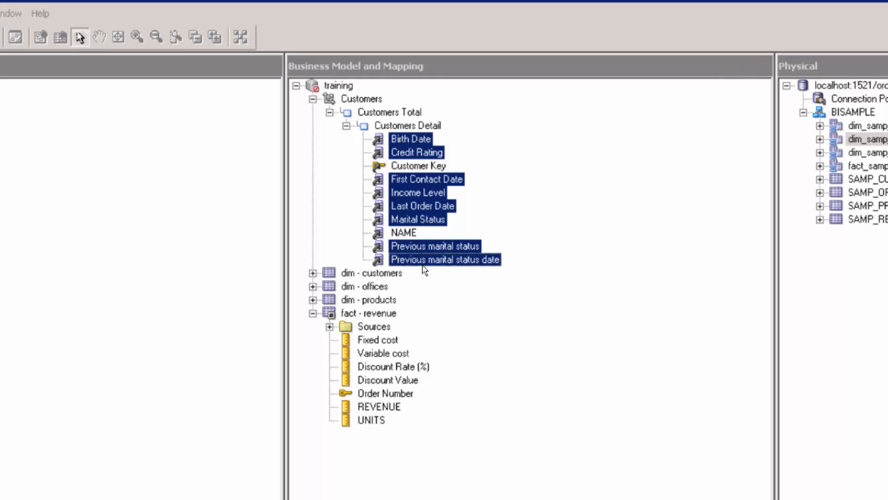
click(590, 442)
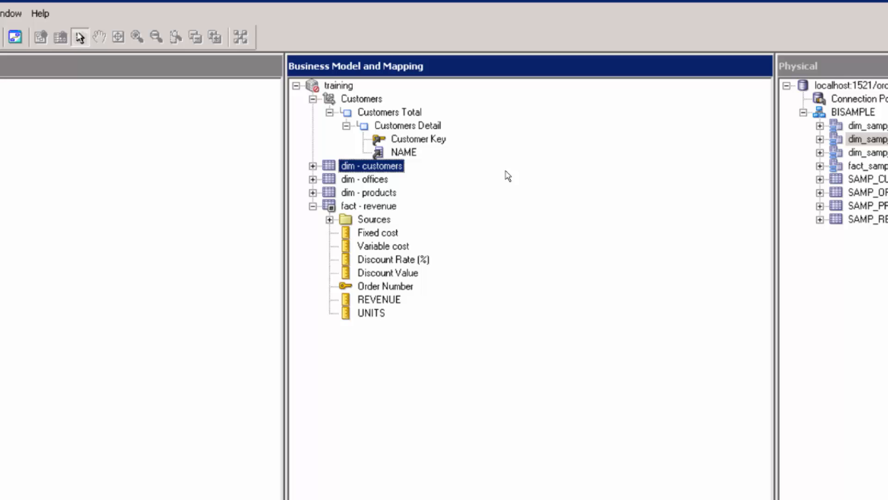
click(399, 129)
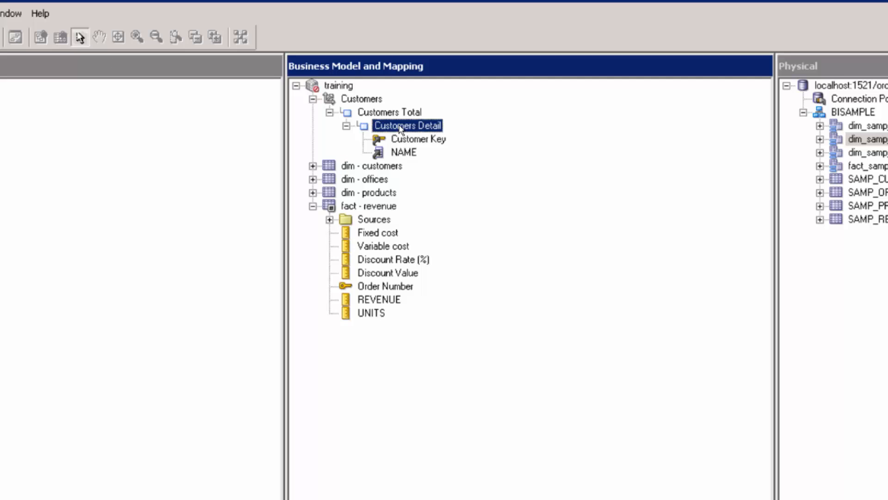
click(400, 129)
Add a level key named 'Name' on the NAME column to Customers Detail.
click(391, 141)
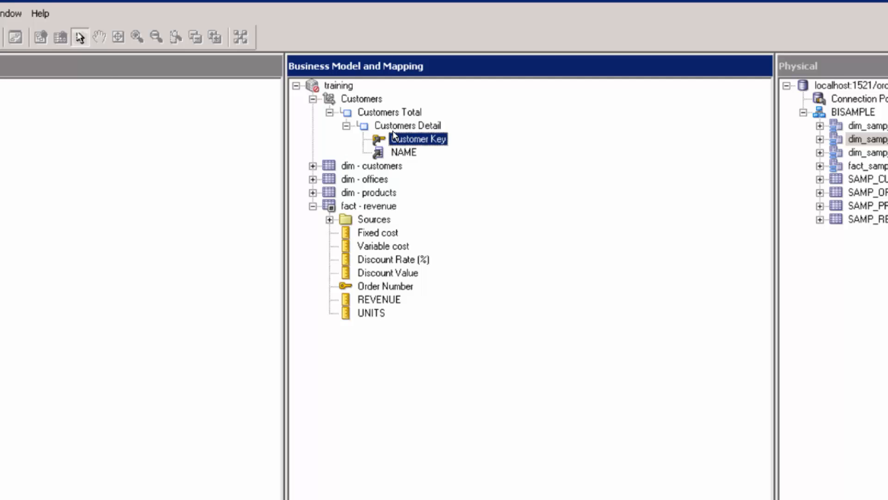
double_click(392, 128)
click(496, 251)
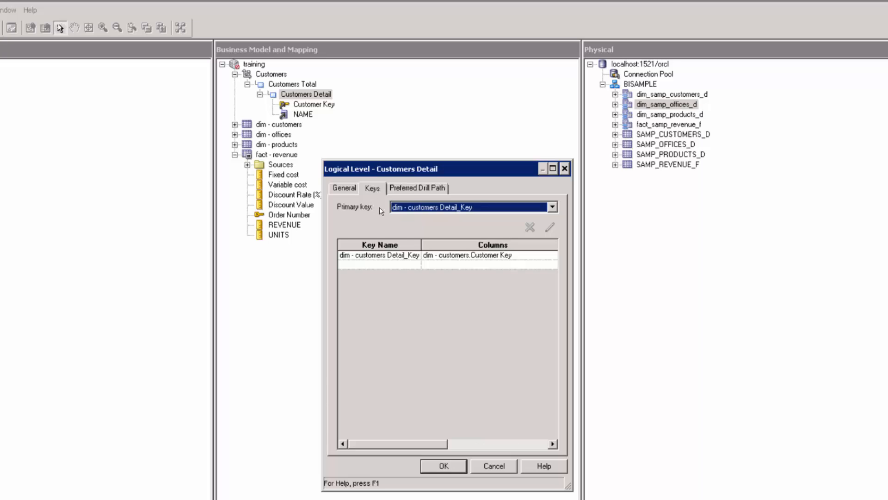
click(358, 264)
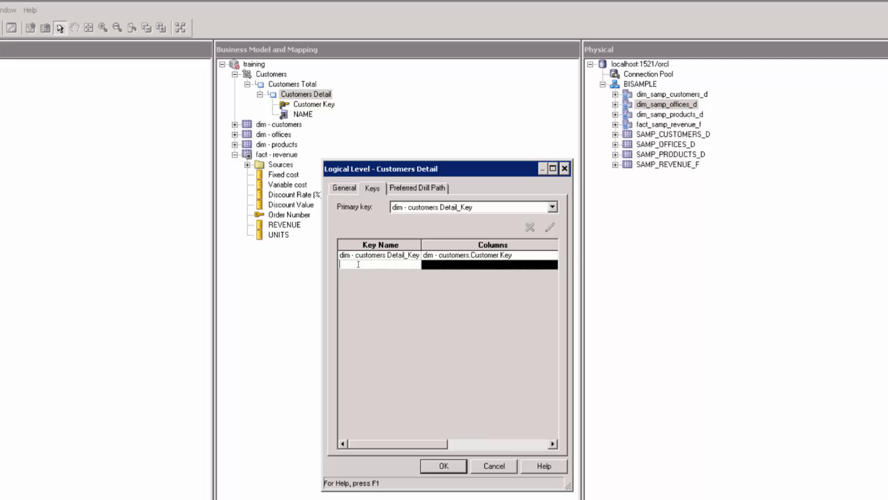
text(Name)
click(495, 266)
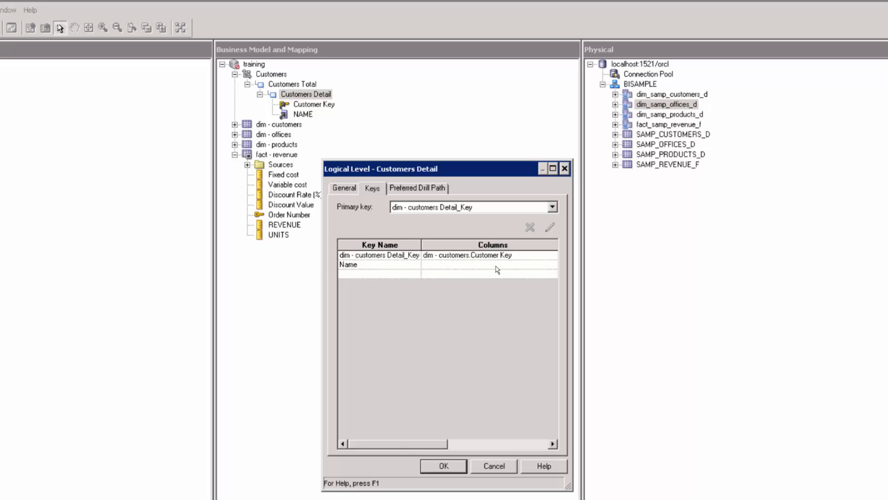
click(497, 265)
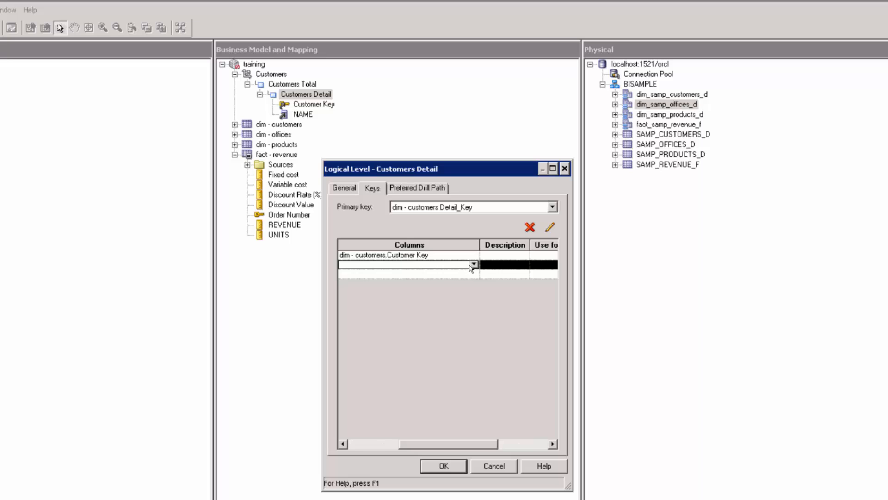
click(473, 264)
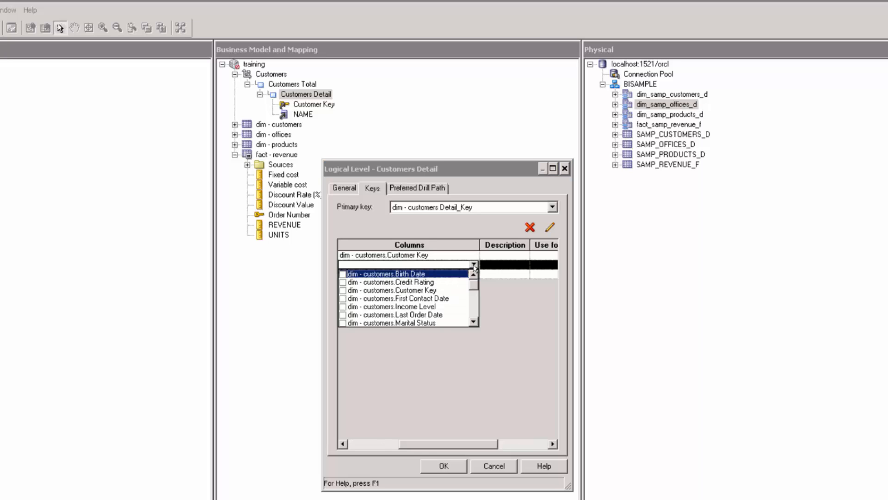
click(474, 322)
click(474, 321)
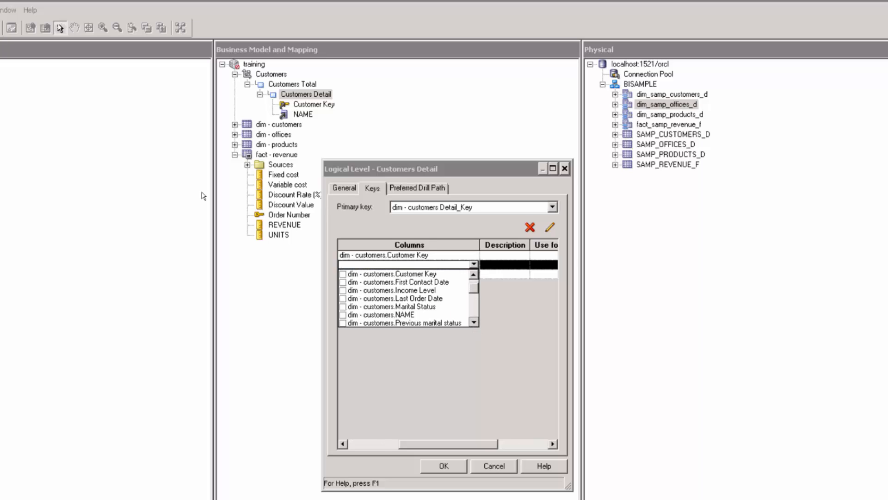
click(343, 315)
click(383, 346)
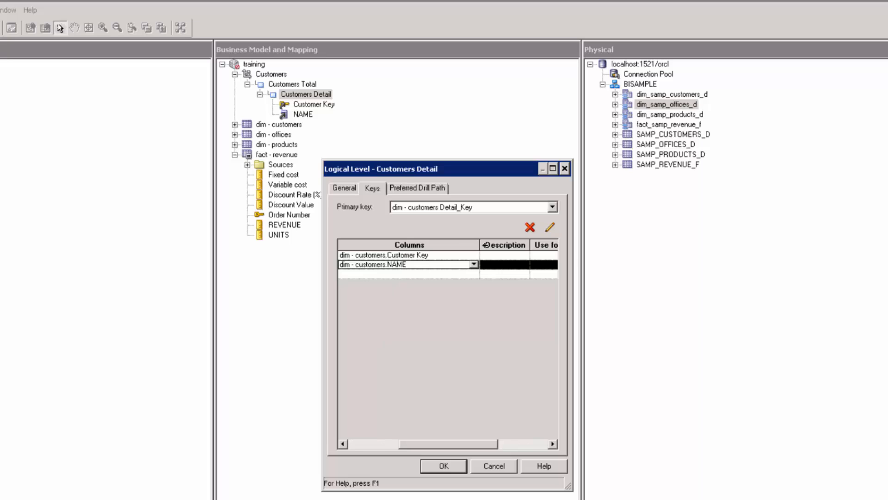
click(497, 266)
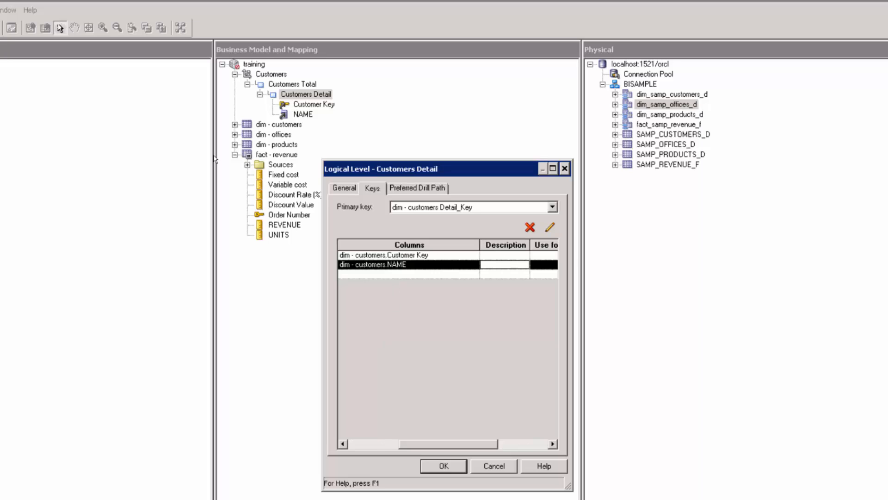
Stop using Customer Key for display and save the level key changes.
click(541, 265)
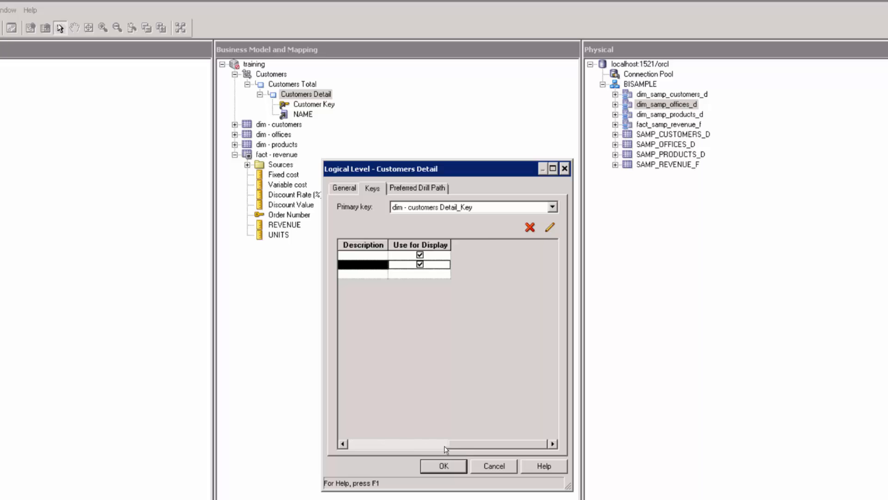
drag(446, 448, 365, 448)
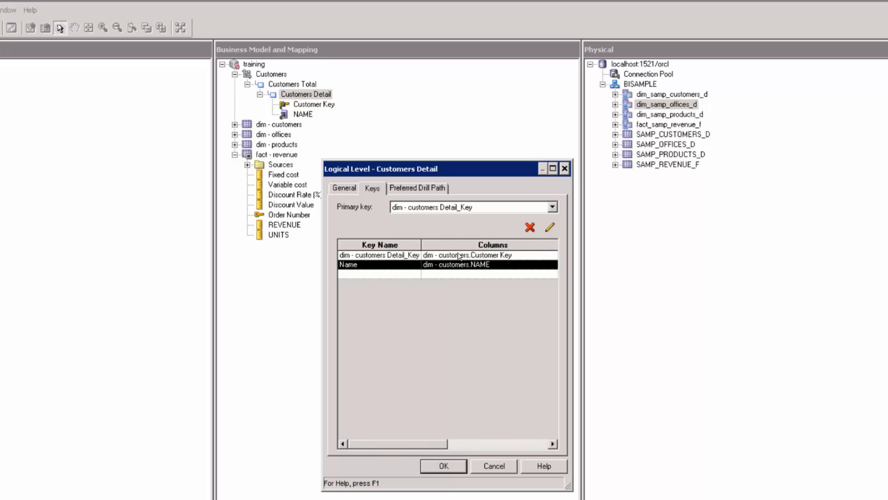
drag(435, 448, 536, 448)
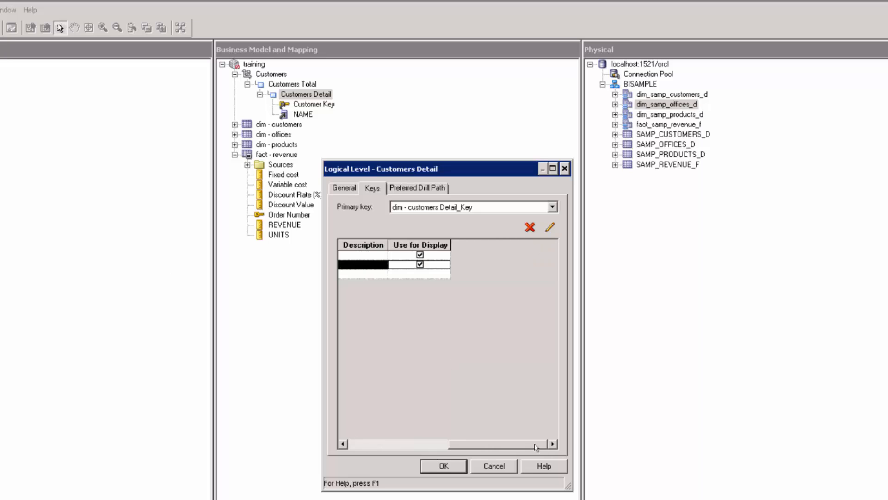
click(420, 255)
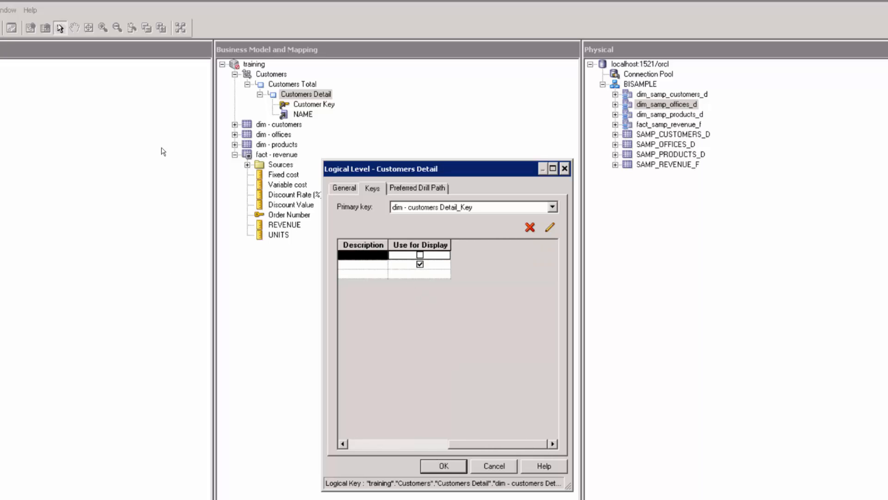
click(441, 468)
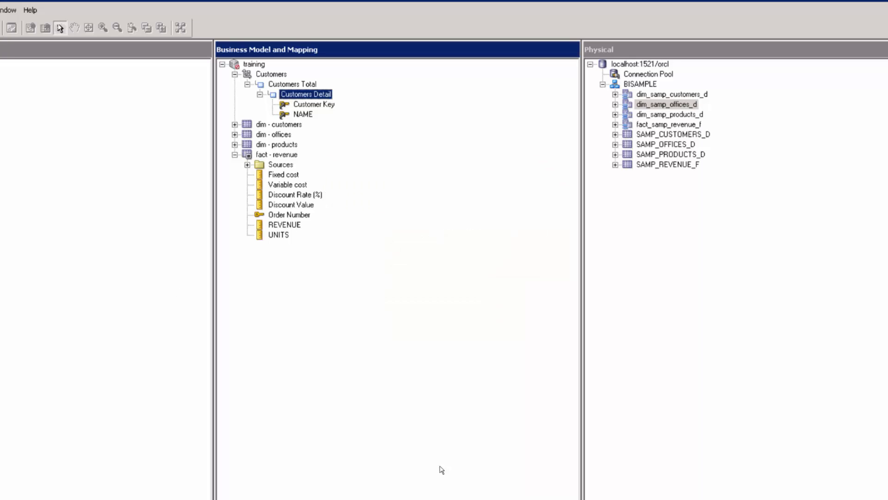